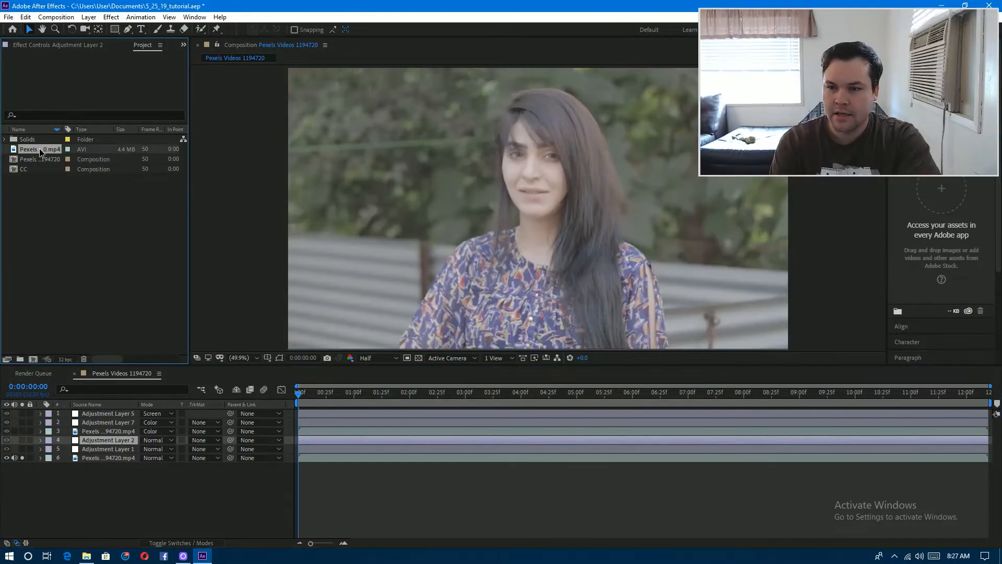
- Create a new composition from the Pexels Videos 1194720.mp4 footage and add an adjustment layer above the clip
{"action": "left_click", "coordinate": [39, 148]}
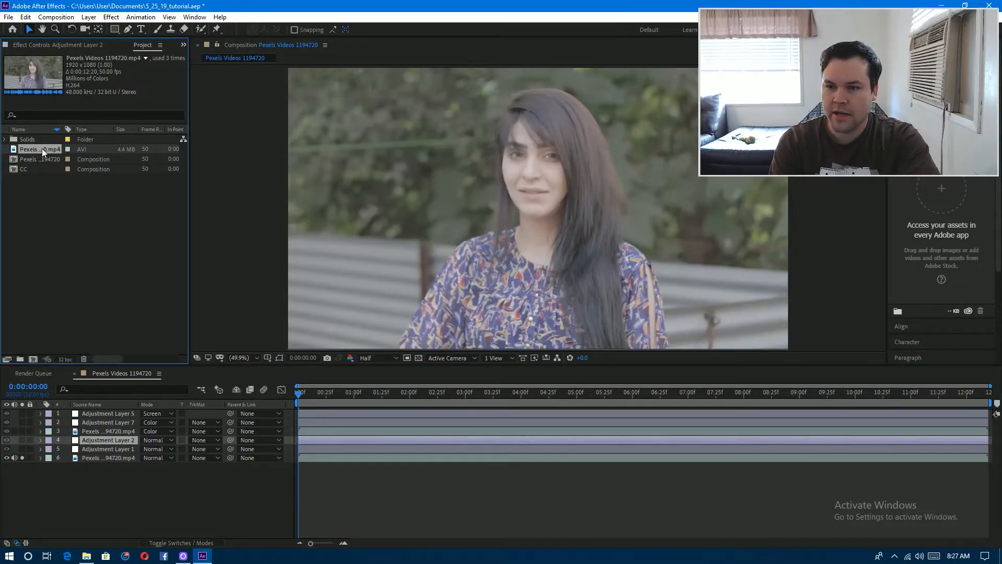
{"action": "left_click_drag", "start_coordinate": [43, 151], "coordinate": [33, 361]}
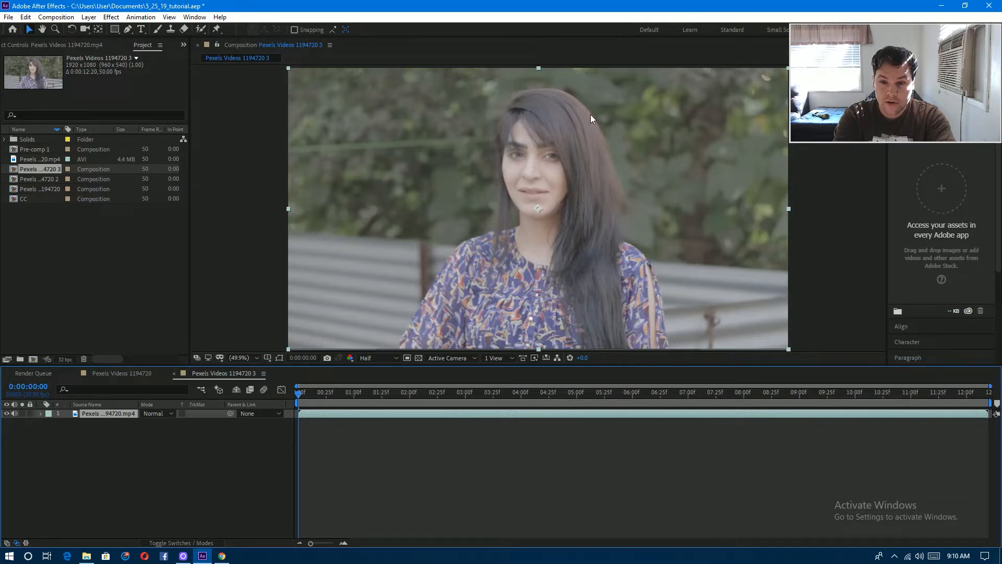
{"action": "left_click", "coordinate": [88, 17]}
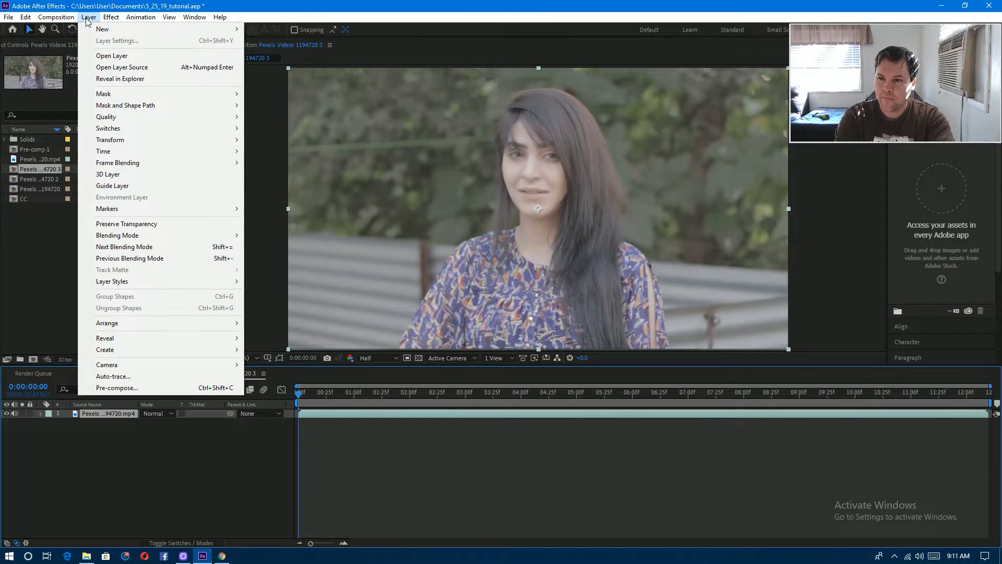
{"action": "mouse_move", "coordinate": [156, 30]}
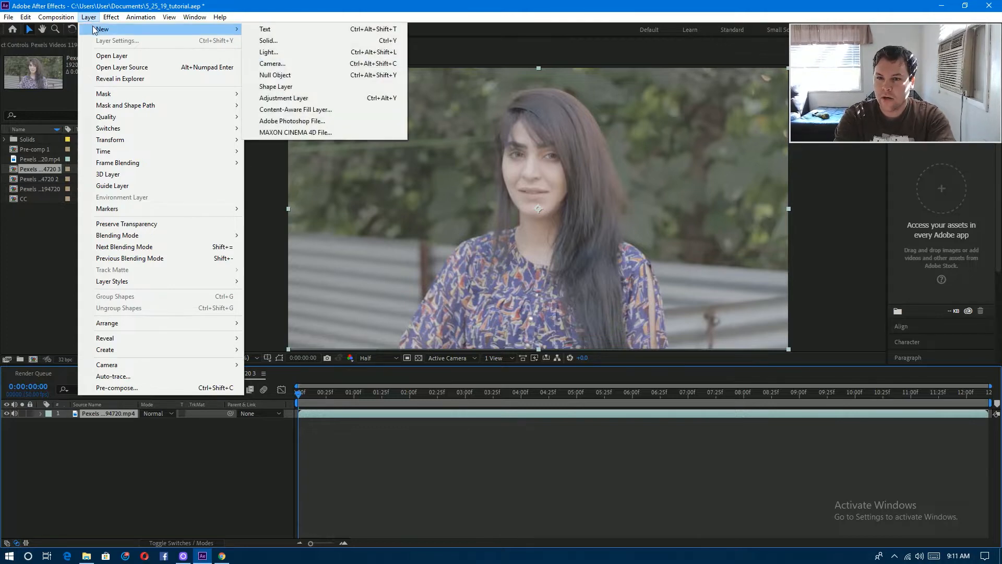
{"action": "left_click", "coordinate": [303, 98]}
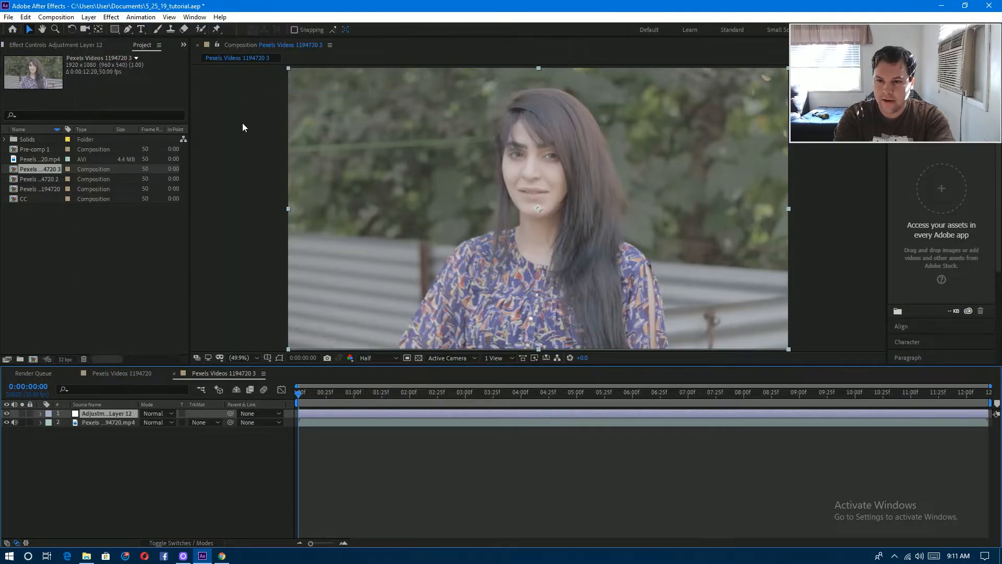
- Apply the Lumetri Color effect to the new adjustment layer
{"action": "left_click", "coordinate": [112, 16]}
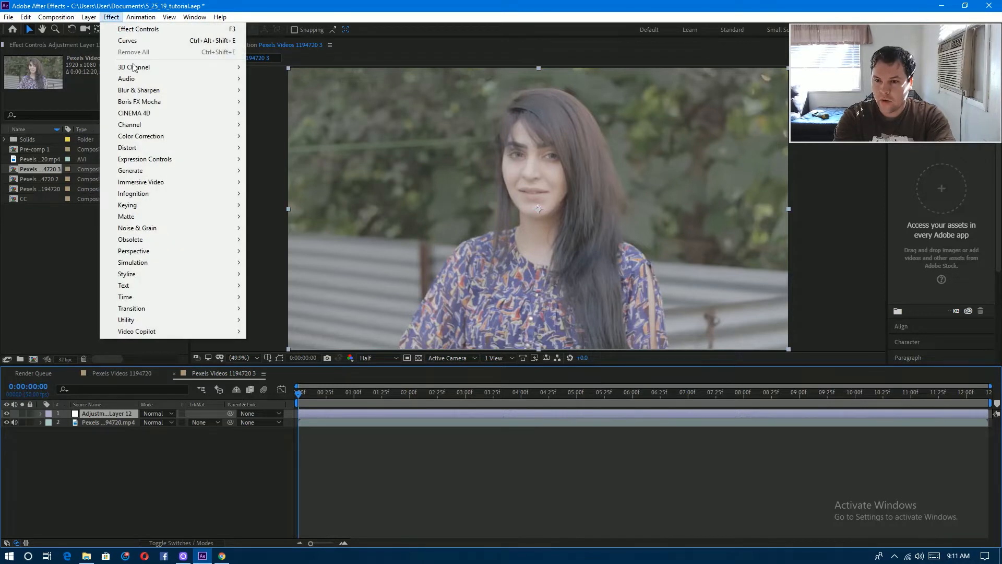
{"action": "mouse_move", "coordinate": [166, 136]}
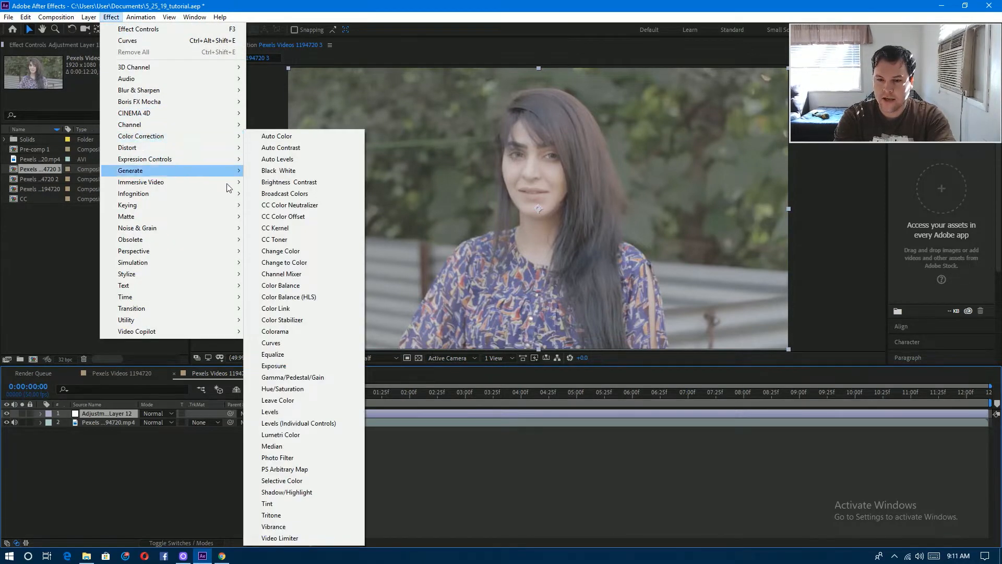
{"action": "left_click", "coordinate": [309, 435]}
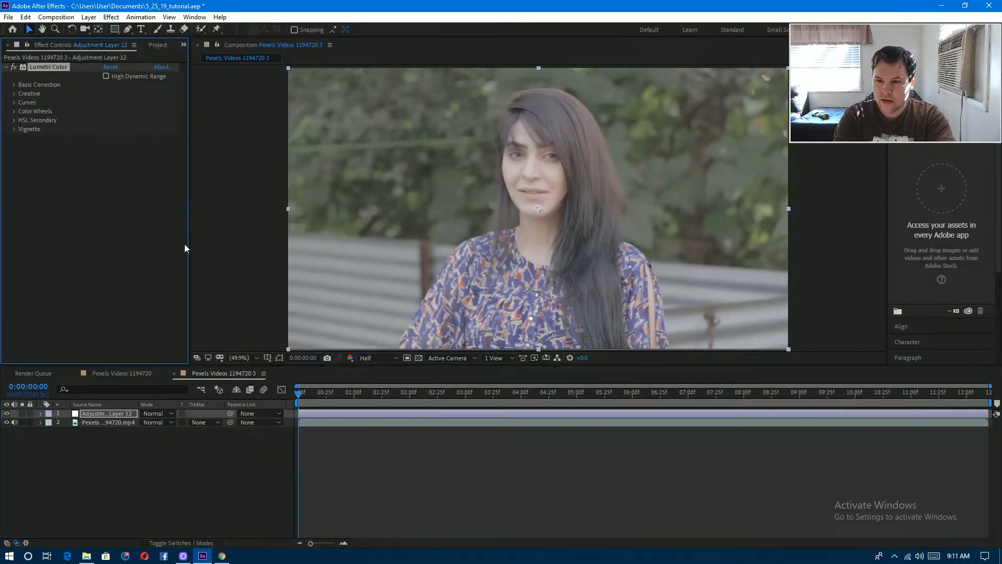
- Set the Shadows in Lumetri Color's Basic Correction to -130
{"action": "left_click", "coordinate": [14, 85]}
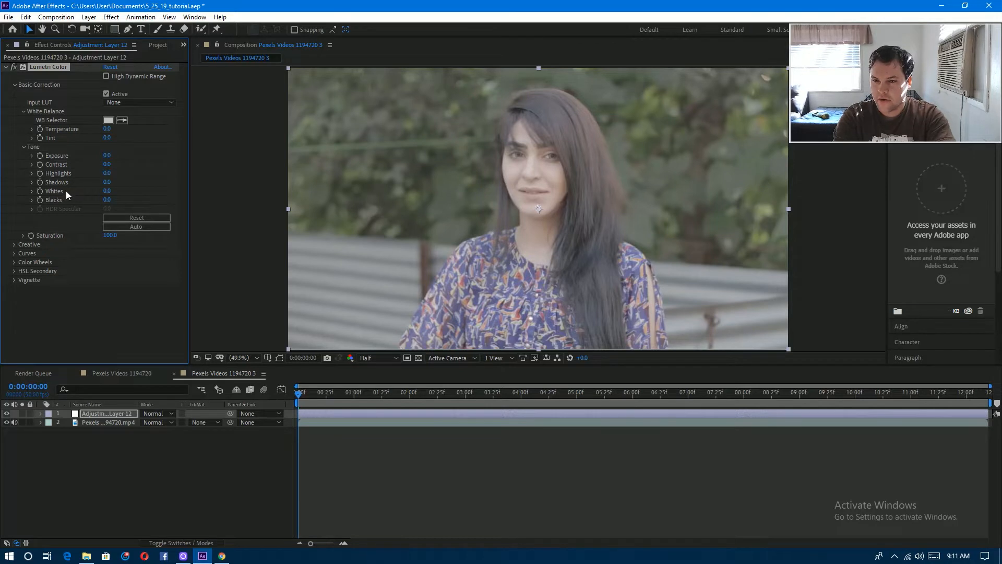
{"action": "left_click_drag", "start_coordinate": [108, 186], "coordinate": [44, 189]}
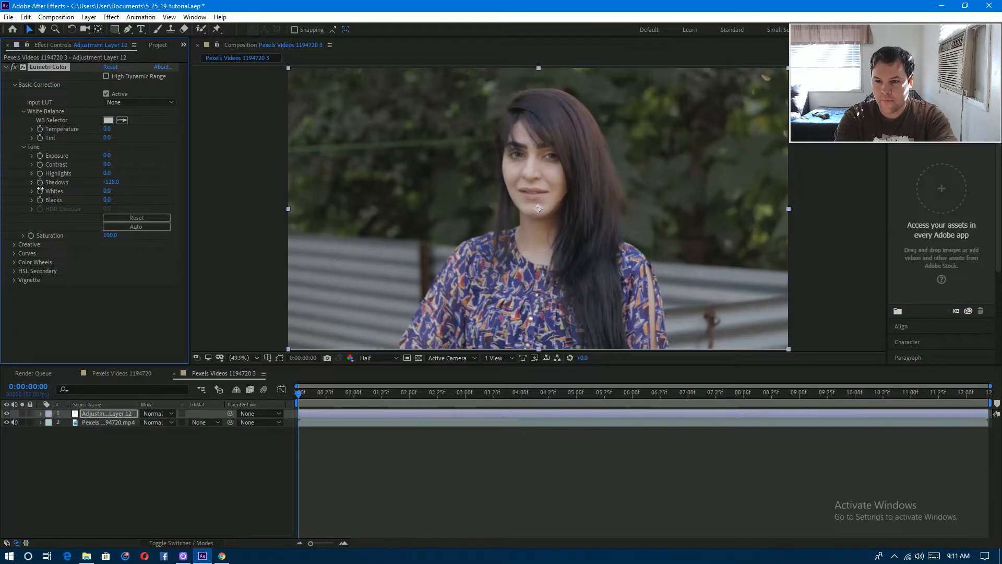
{"action": "left_click", "coordinate": [111, 182]}
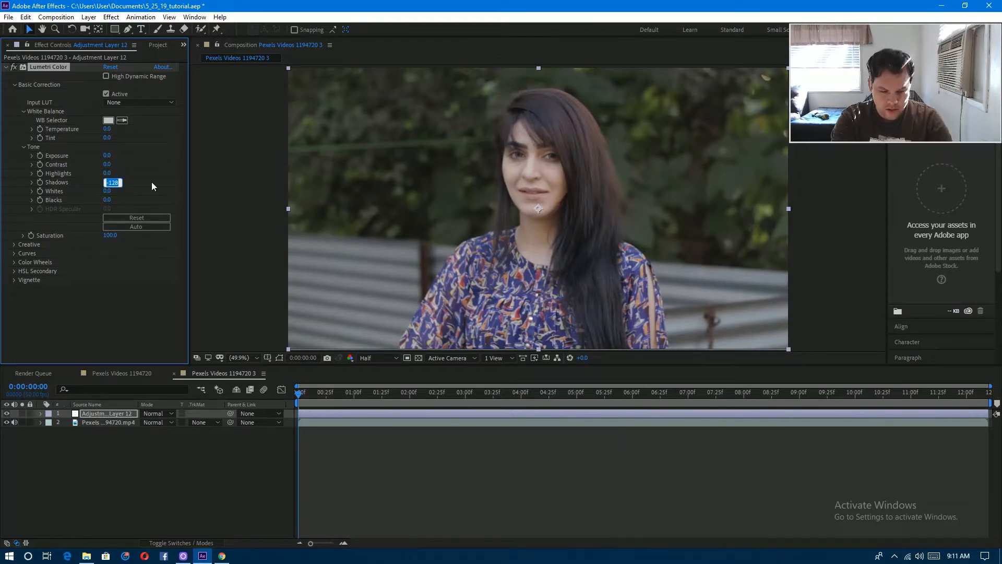
{"action": "type", "text": "-130"}
{"action": "key", "text": "Return"}
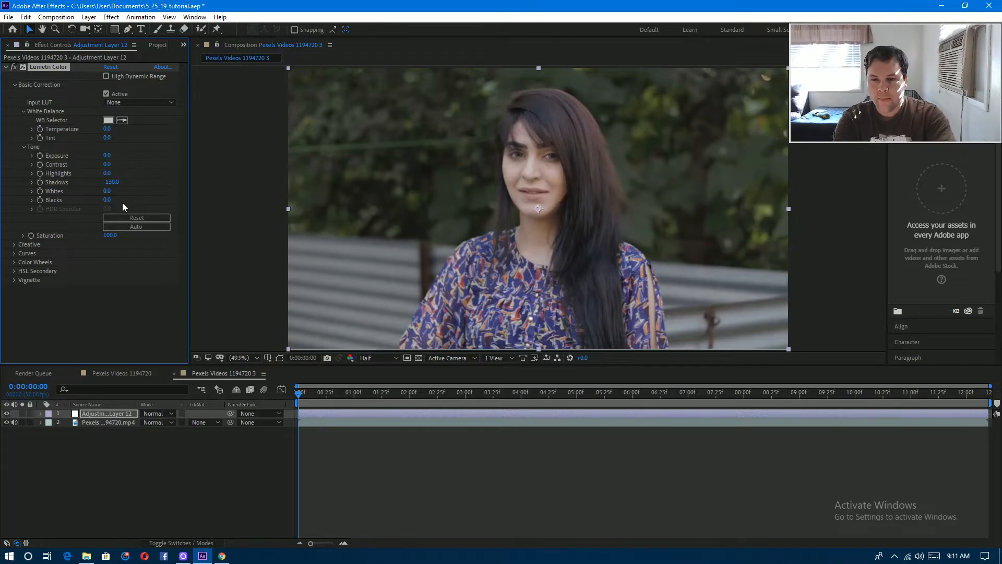
- Set the Blacks in Lumetri Color's Basic Correction to -100
{"action": "left_click_drag", "start_coordinate": [108, 200], "coordinate": [55, 210]}
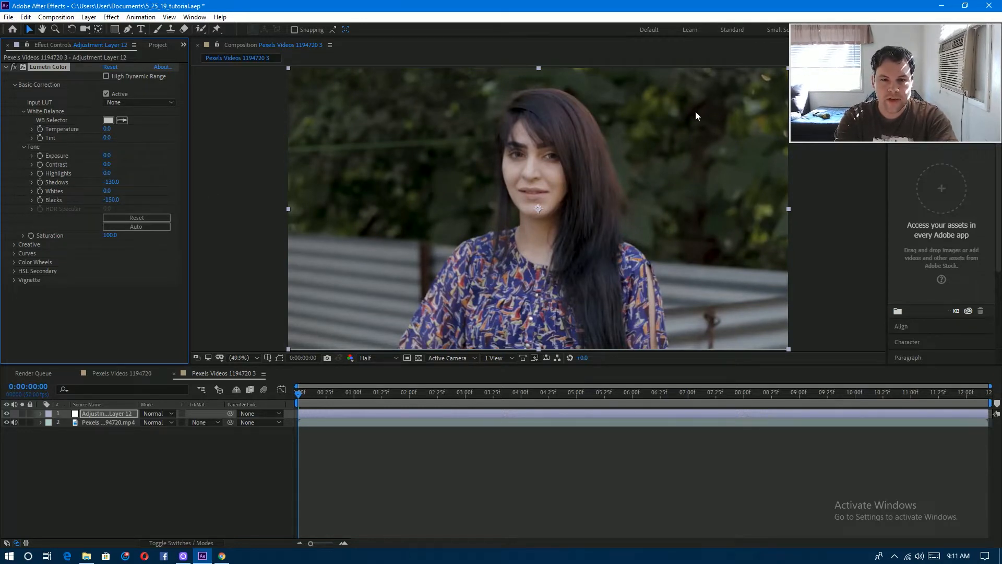
{"action": "left_click_drag", "start_coordinate": [107, 200], "coordinate": [129, 199]}
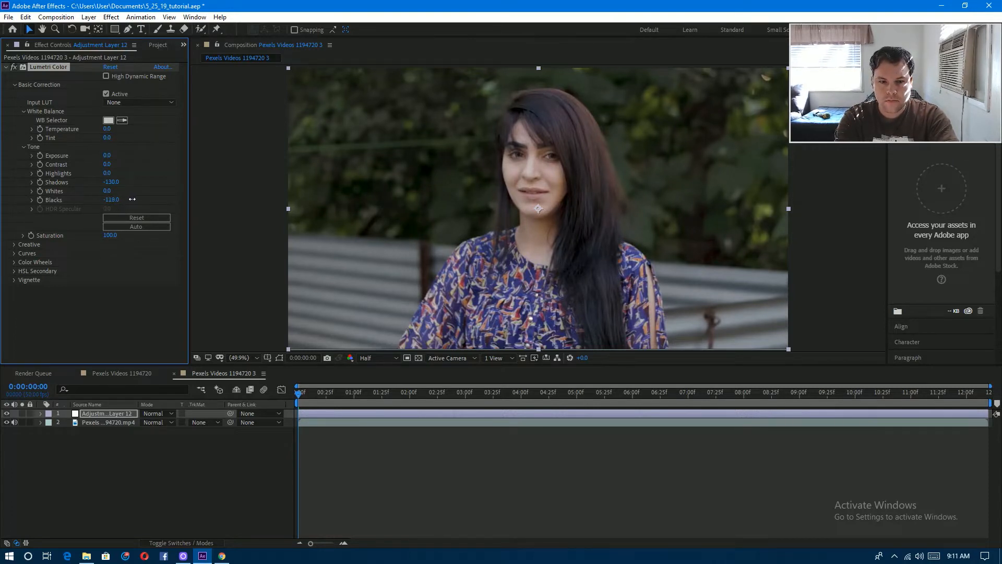
{"action": "mouse_move", "coordinate": [137, 199]}
{"action": "left_mouse_down"}
{"action": "mouse_move", "coordinate": [124, 201]}
{"action": "mouse_move", "coordinate": [142, 200]}
{"action": "left_mouse_up"}
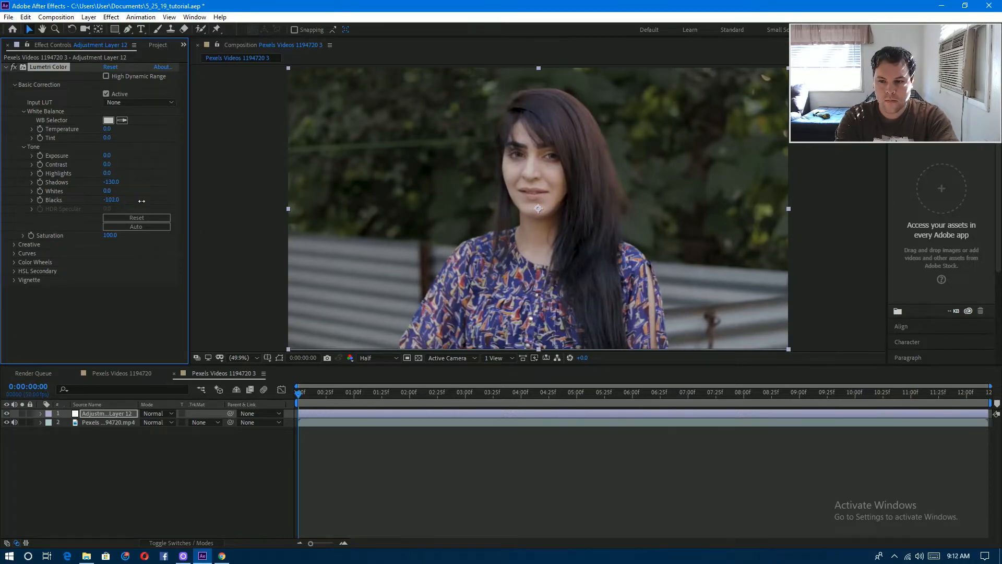
{"action": "left_click", "coordinate": [112, 200]}
{"action": "type", "text": "-100"}
{"action": "key", "text": "Return"}
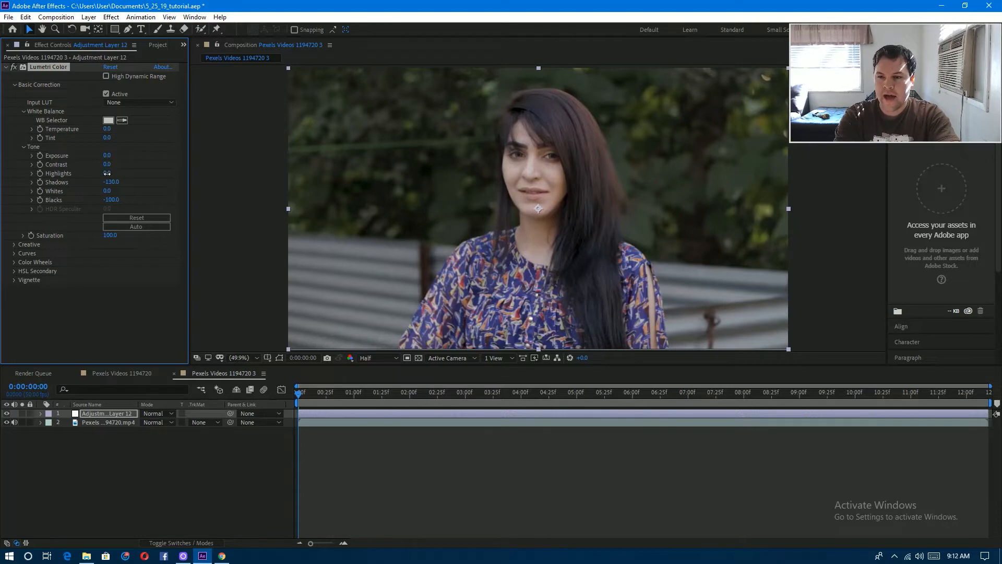
- Set the Basic Correction tone values to Highlights 50, Exposure 0.3 and Contrast 40
{"action": "left_click_drag", "start_coordinate": [107, 176], "coordinate": [128, 173]}
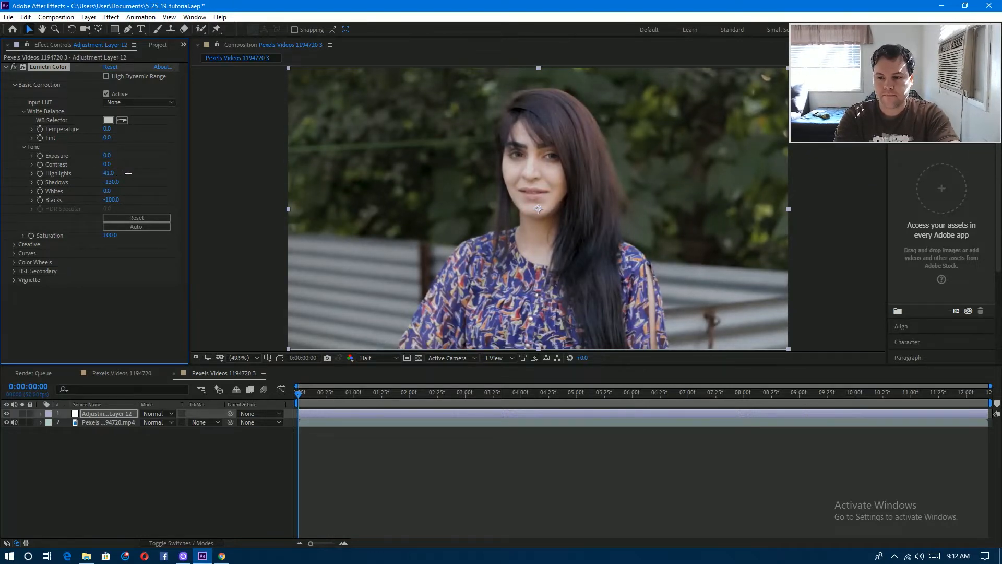
{"action": "left_click_drag", "start_coordinate": [128, 173], "coordinate": [134, 173]}
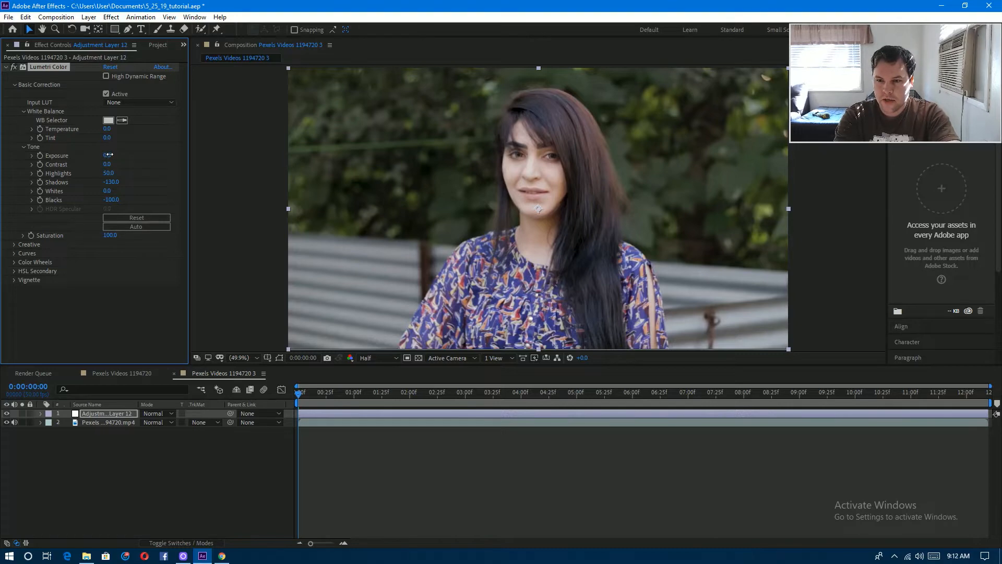
{"action": "left_click_drag", "start_coordinate": [109, 155], "coordinate": [104, 156]}
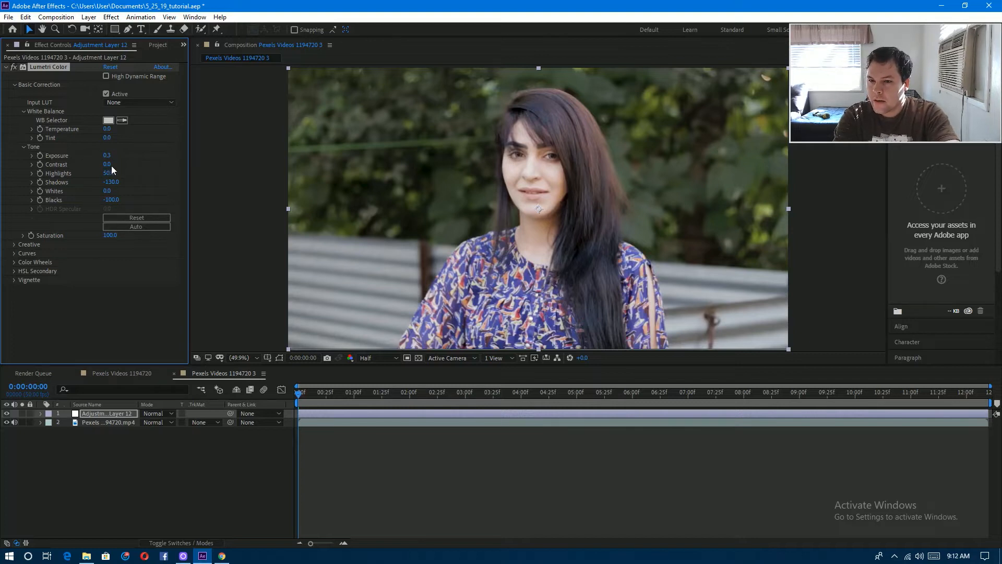
{"action": "left_click_drag", "start_coordinate": [112, 165], "coordinate": [133, 168]}
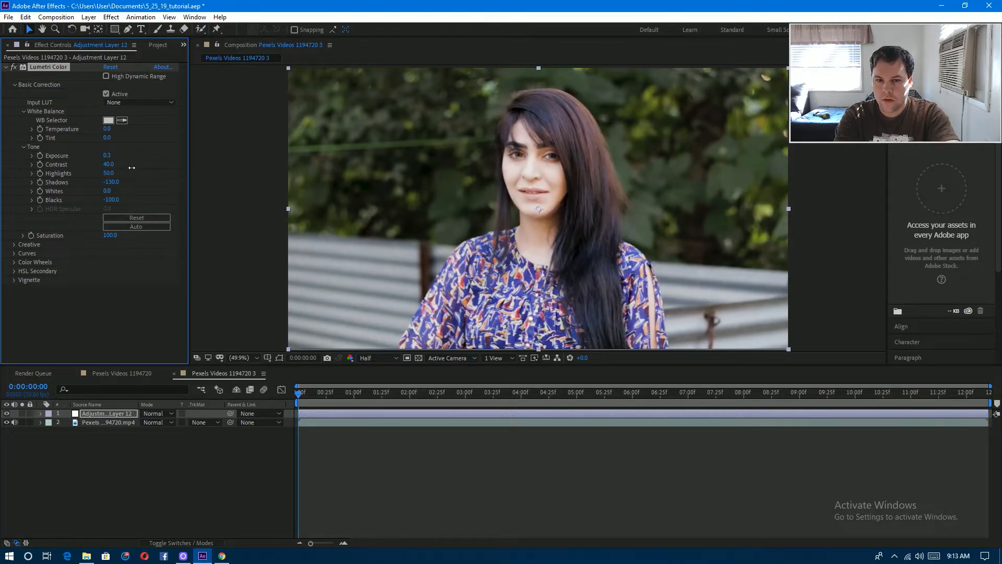
{"action": "left_click", "coordinate": [111, 165]}
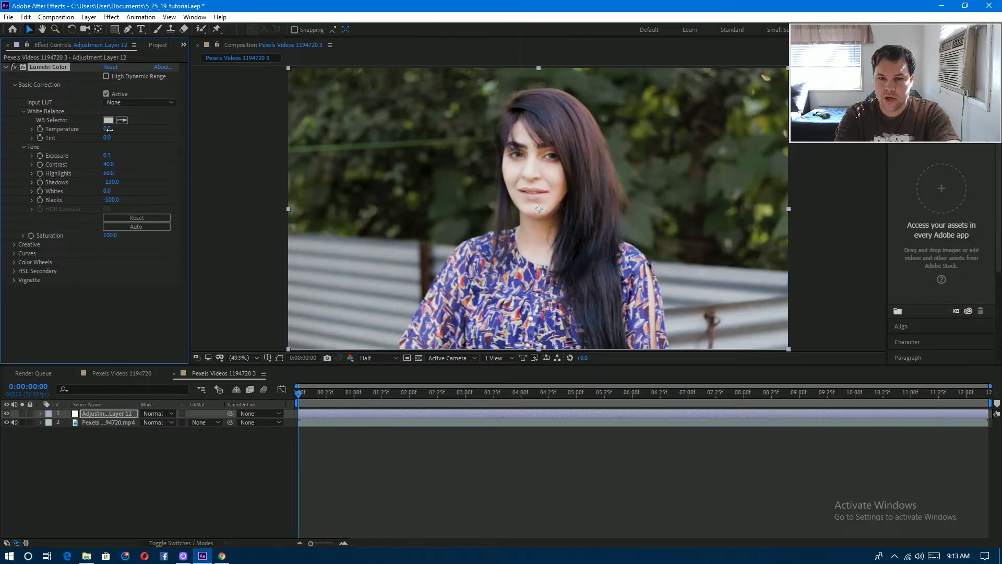
- Set the white balance Temperature to 10, and hide and reshow the adjustment layer to compare before and after
{"action": "left_click_drag", "start_coordinate": [110, 129], "coordinate": [114, 129]}
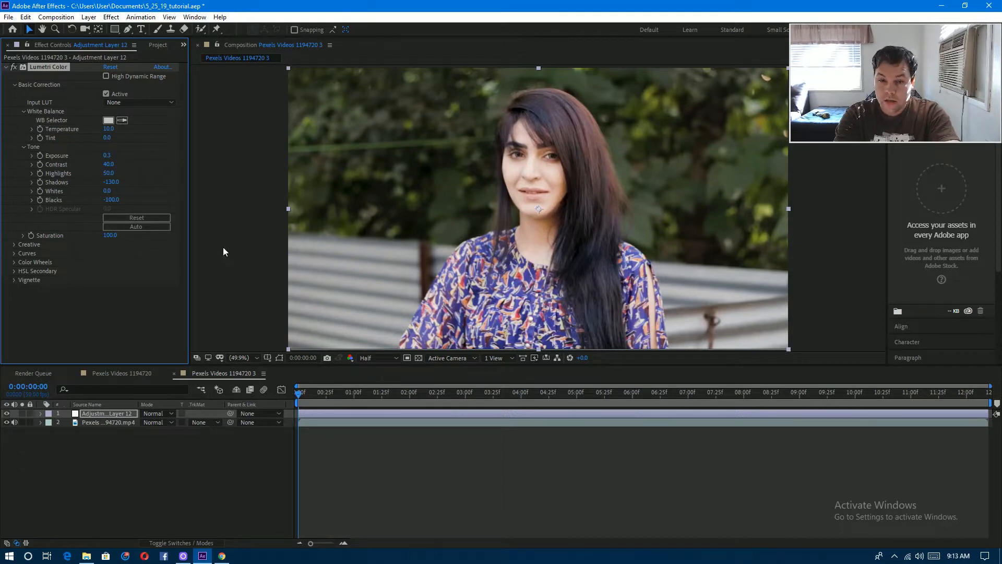
{"action": "left_click", "coordinate": [7, 413]}
{"action": "left_click", "coordinate": [7, 413]}
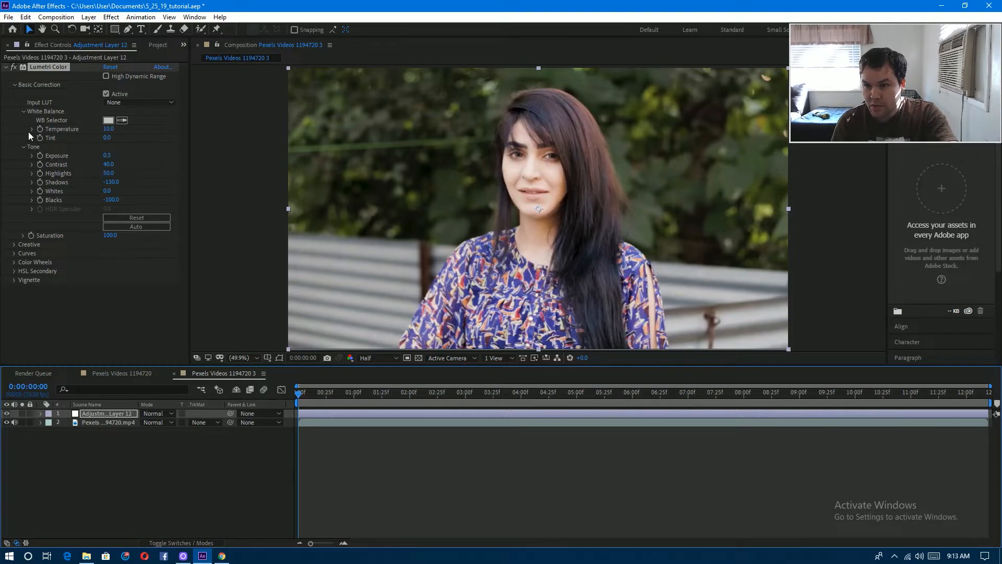
- Set Vibrance to 50 and Sharpen to 20 in Lumetri Color's Creative adjustments
{"action": "left_click", "coordinate": [15, 85]}
{"action": "left_click", "coordinate": [15, 95]}
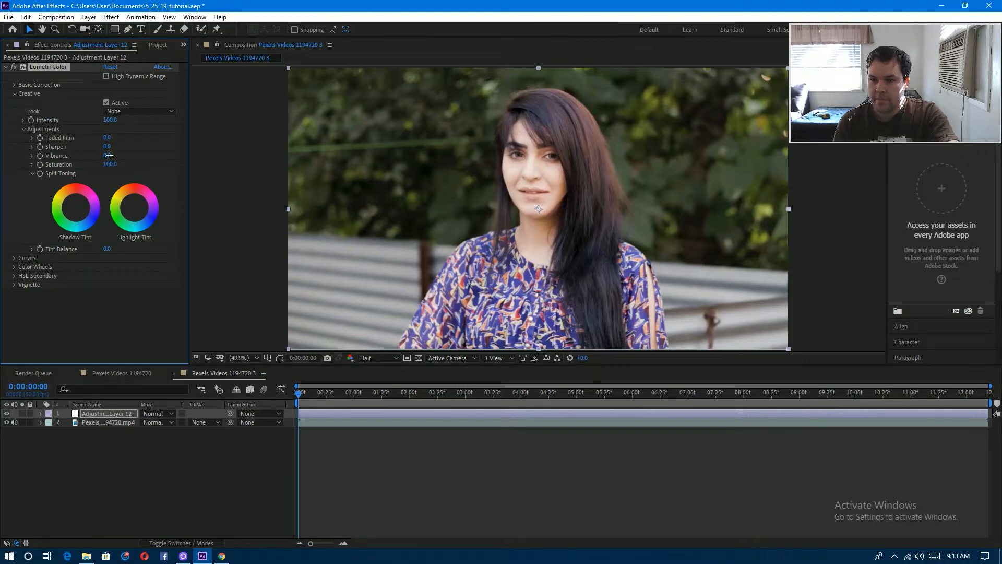
{"action": "left_click_drag", "start_coordinate": [114, 155], "coordinate": [130, 155]}
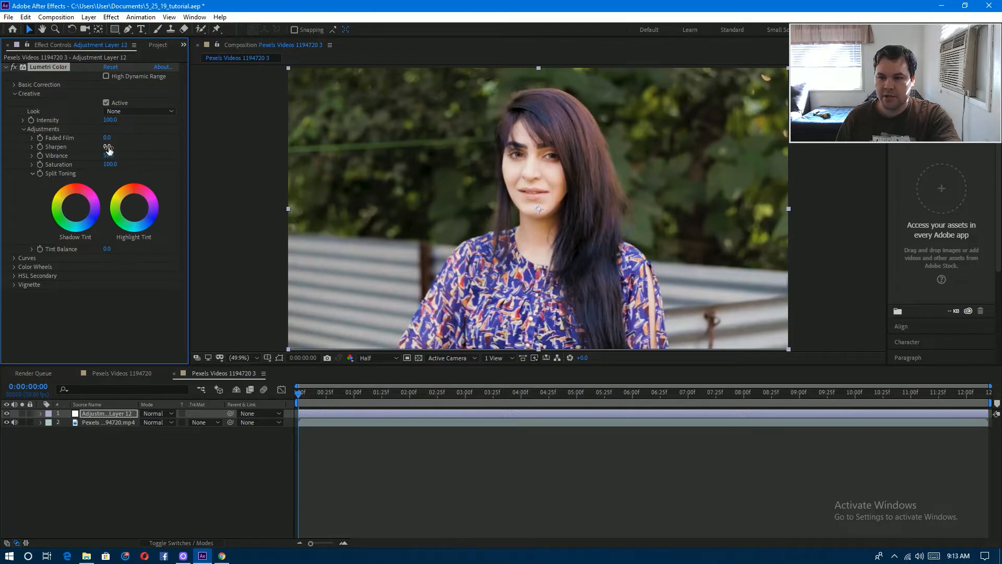
{"action": "left_click_drag", "start_coordinate": [108, 150], "coordinate": [116, 147]}
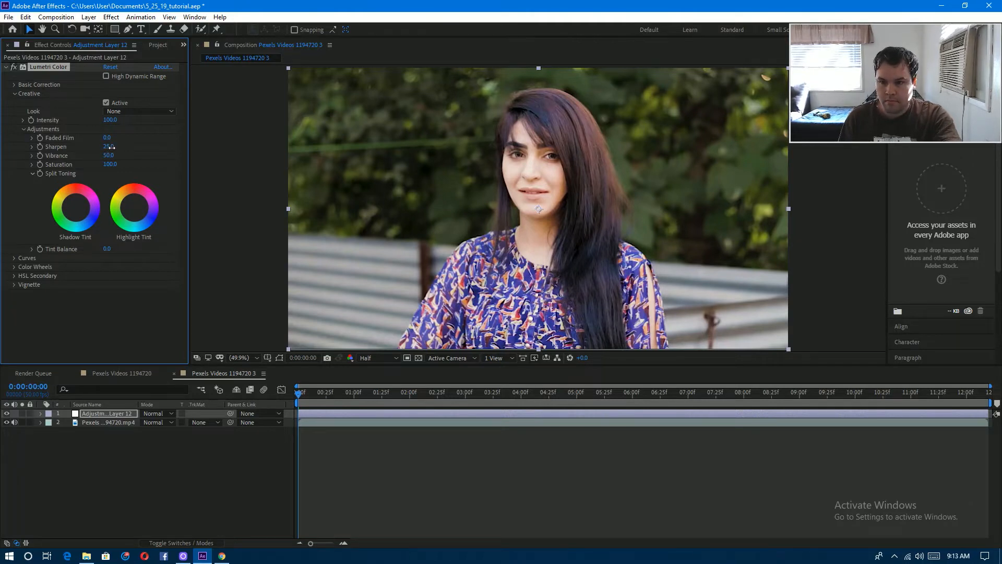
{"action": "left_click", "coordinate": [109, 148]}
{"action": "type", "text": "20"}
{"action": "key", "text": "Return"}
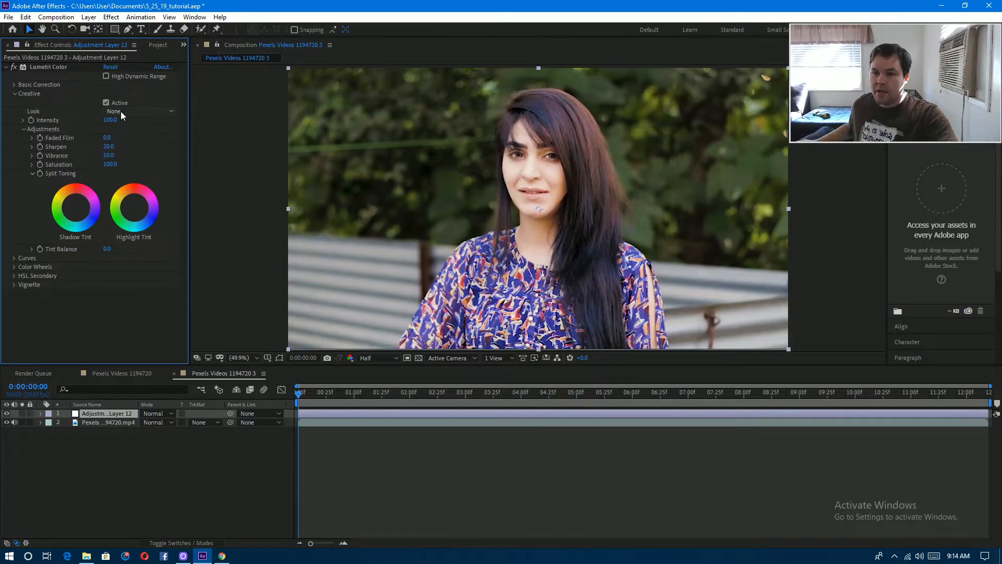
- Apply the SL BIG look in the Creative section and set its Intensity to 50
{"action": "left_click", "coordinate": [137, 114]}
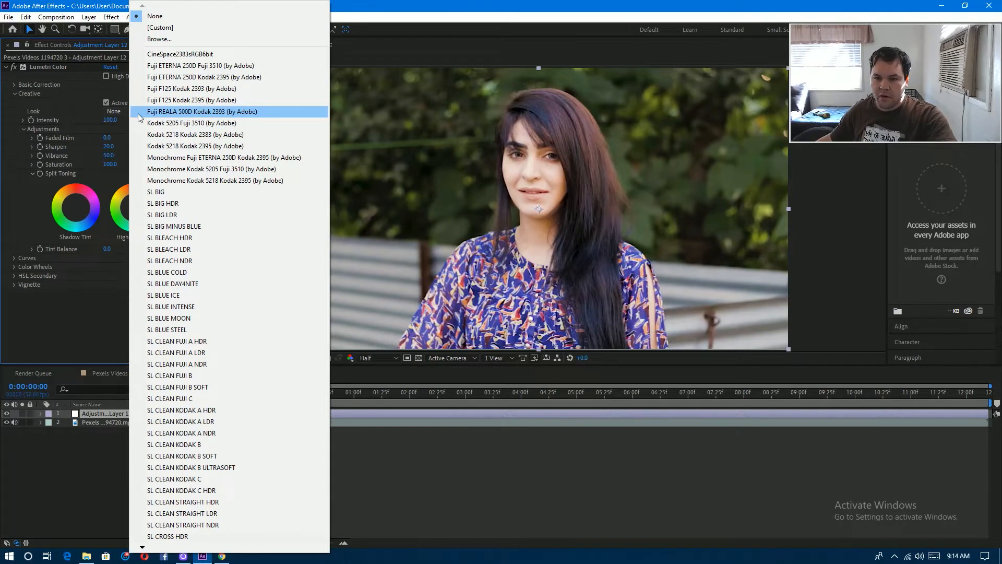
{"action": "left_click", "coordinate": [177, 192]}
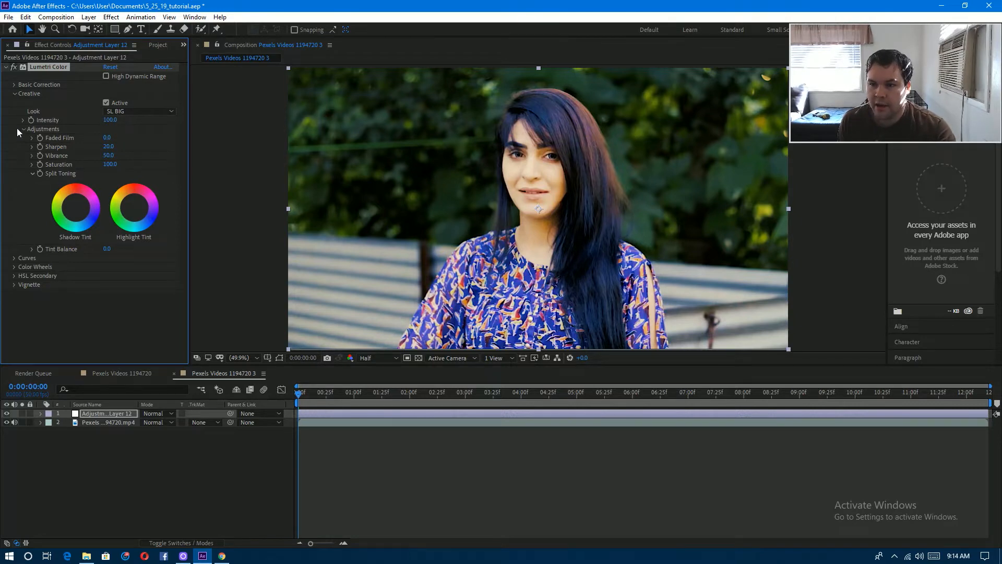
{"action": "left_click_drag", "start_coordinate": [114, 123], "coordinate": [89, 127]}
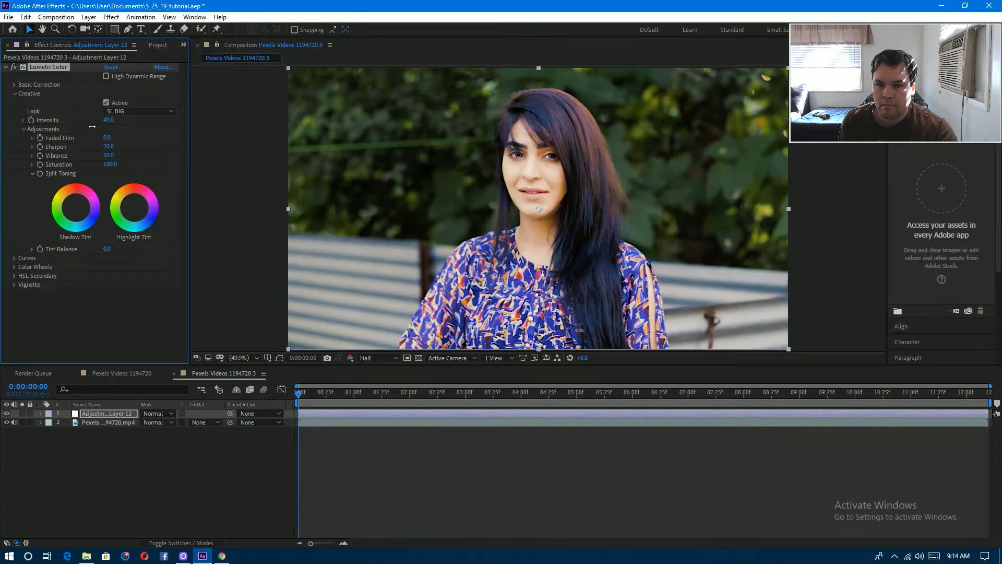
{"action": "left_click_drag", "start_coordinate": [91, 127], "coordinate": [93, 126]}
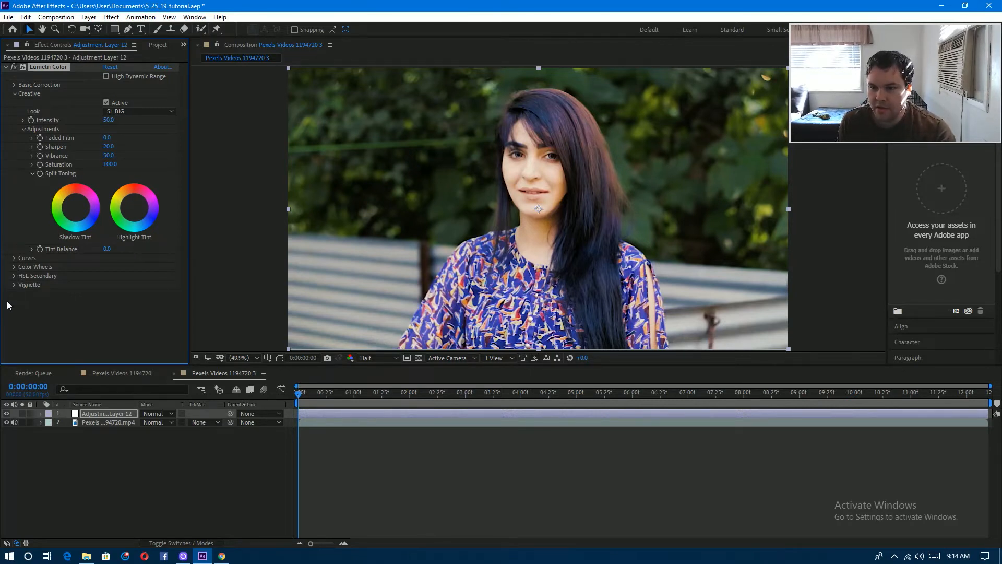
- Darken the frame edges with Lumetri Color's Vignette by setting its Amount to about -1.8
{"action": "left_click", "coordinate": [14, 286]}
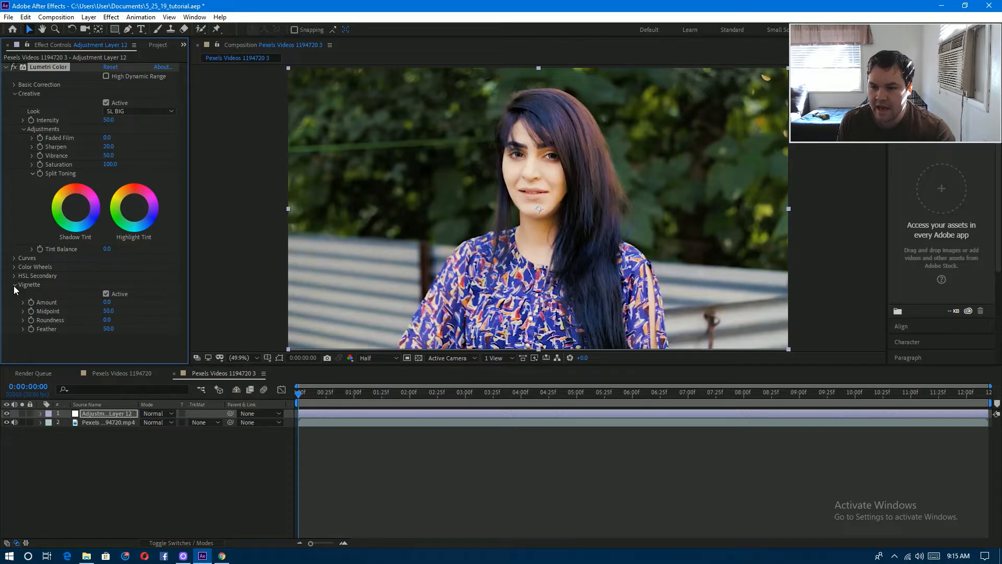
{"action": "left_click_drag", "start_coordinate": [107, 302], "coordinate": [158, 303]}
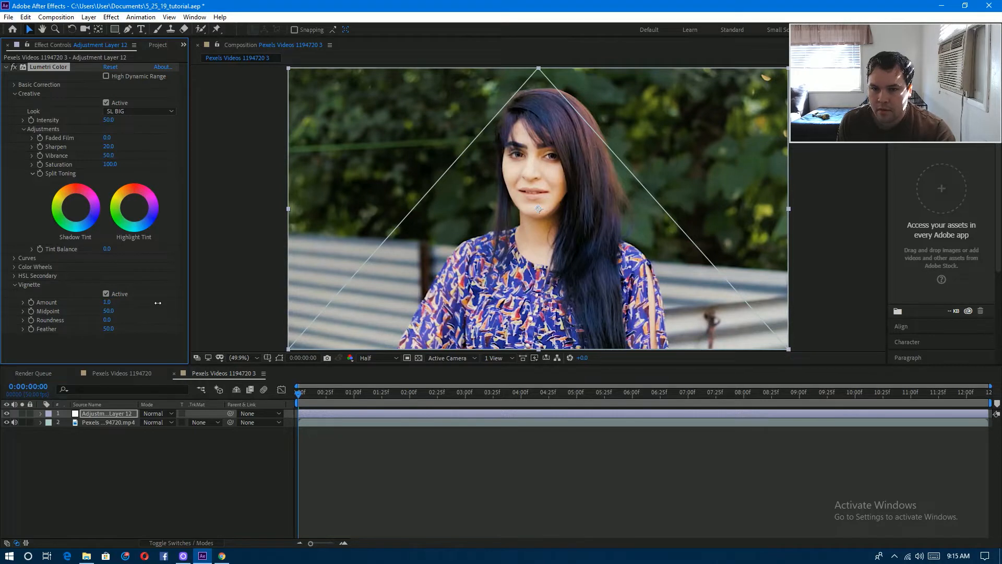
{"action": "left_click_drag", "start_coordinate": [141, 303], "coordinate": [73, 307]}
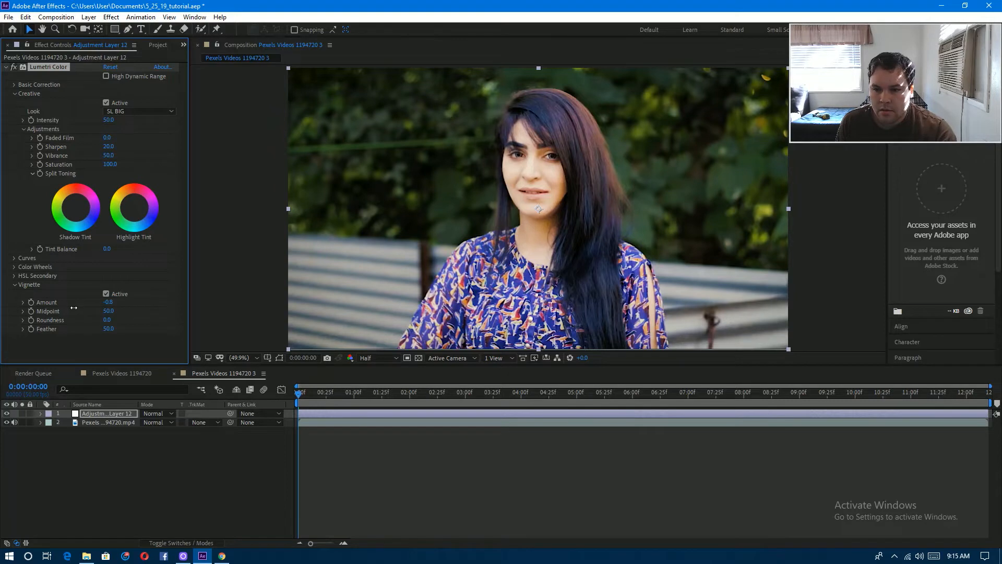
{"action": "left_click_drag", "start_coordinate": [106, 305], "coordinate": [50, 302]}
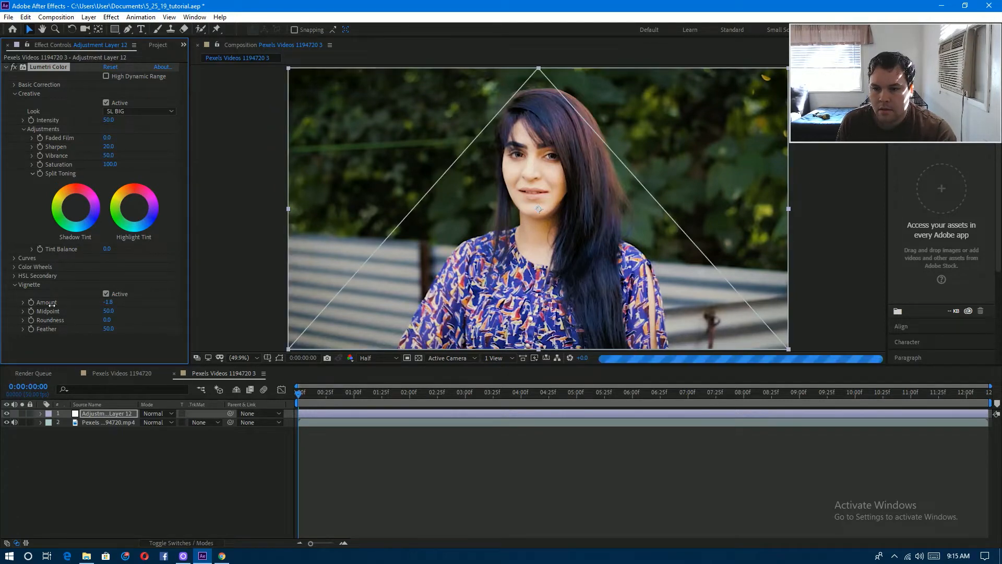
- Set the Amount of Lumetri Color's Vignette to -3
{"action": "left_click", "coordinate": [110, 302]}
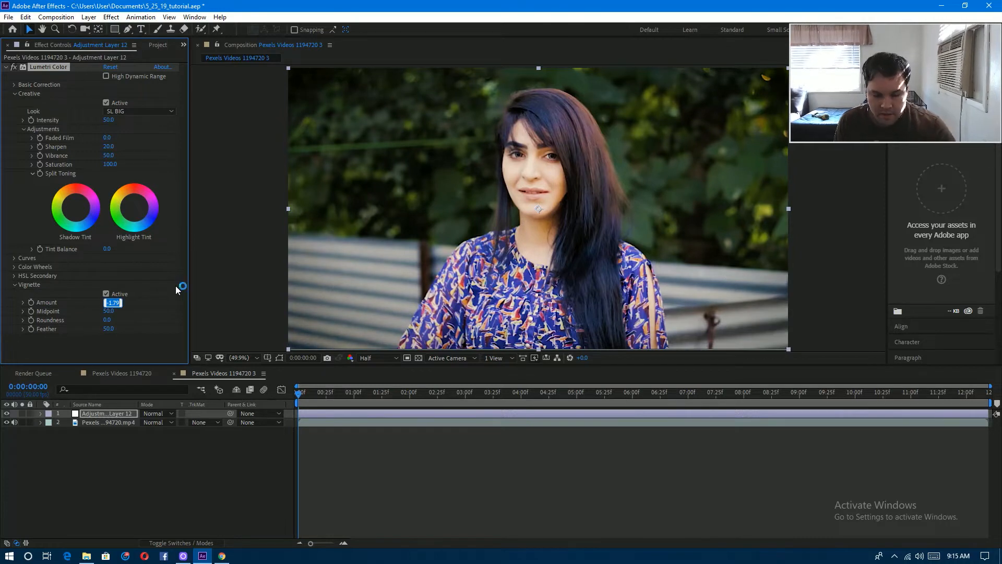
{"action": "type", "text": "-3"}
{"action": "key", "text": "Return"}
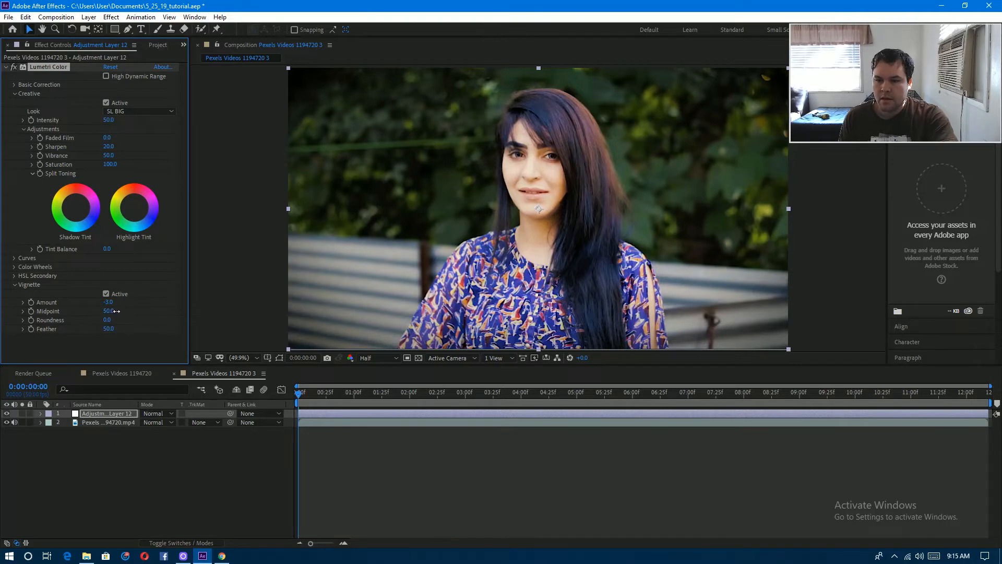
- Set the Vignette Midpoint to 40, and hide and reshow the adjustment layer to compare with the original footage
{"action": "left_click_drag", "start_coordinate": [121, 311], "coordinate": [105, 312]}
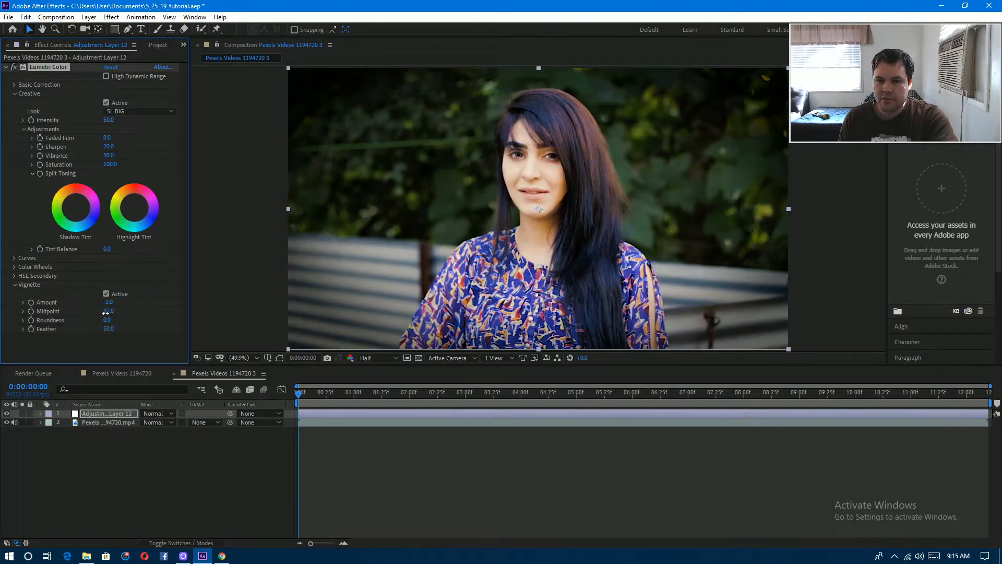
{"action": "left_click", "coordinate": [108, 311]}
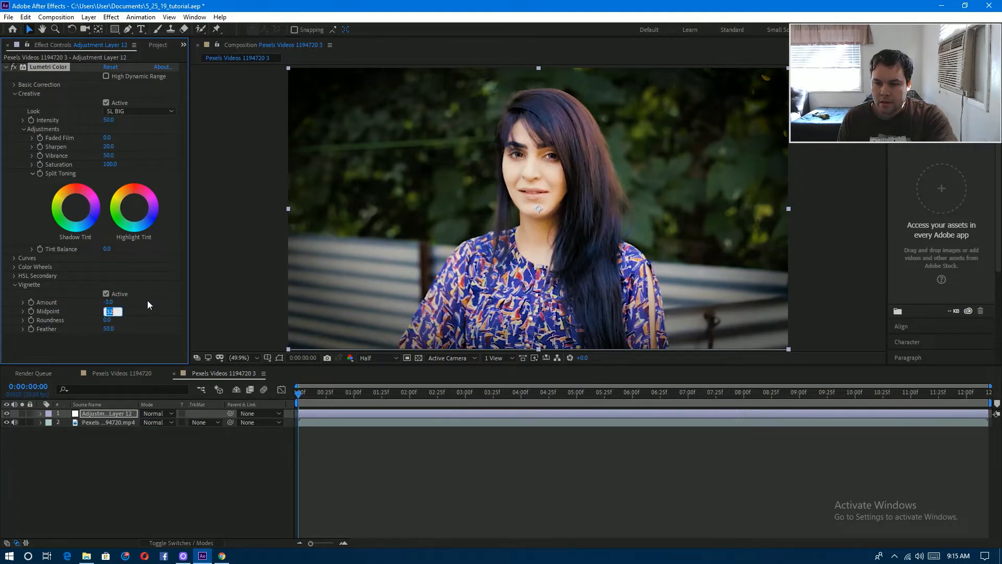
{"action": "type", "text": "40"}
{"action": "key", "text": "Return"}
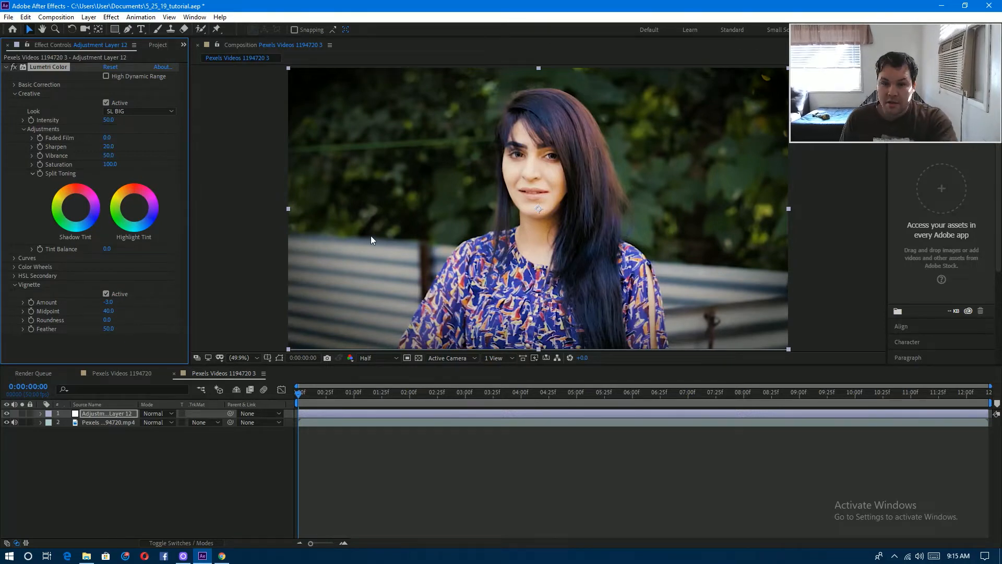
{"action": "left_click", "coordinate": [7, 413]}
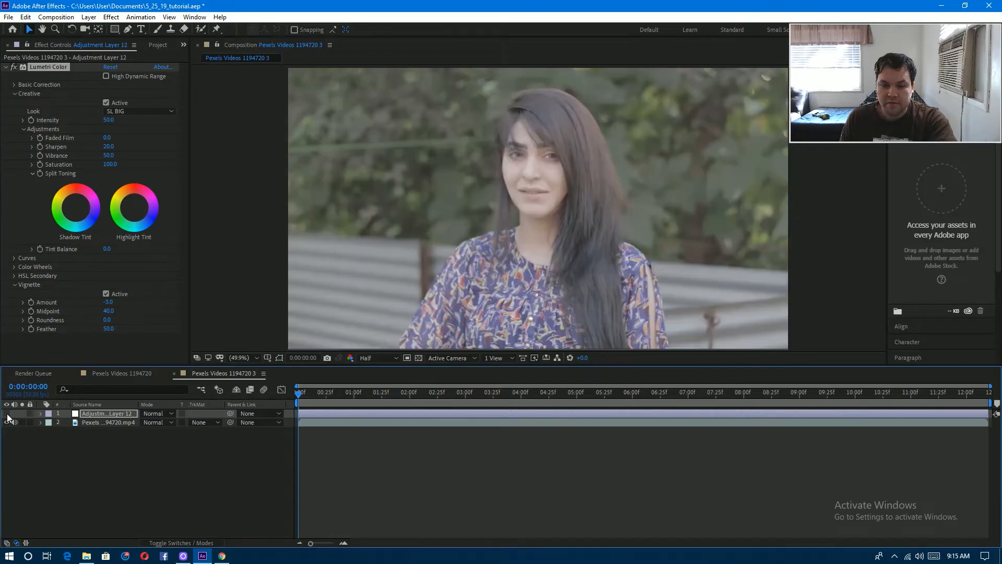
{"action": "left_click", "coordinate": [7, 413]}
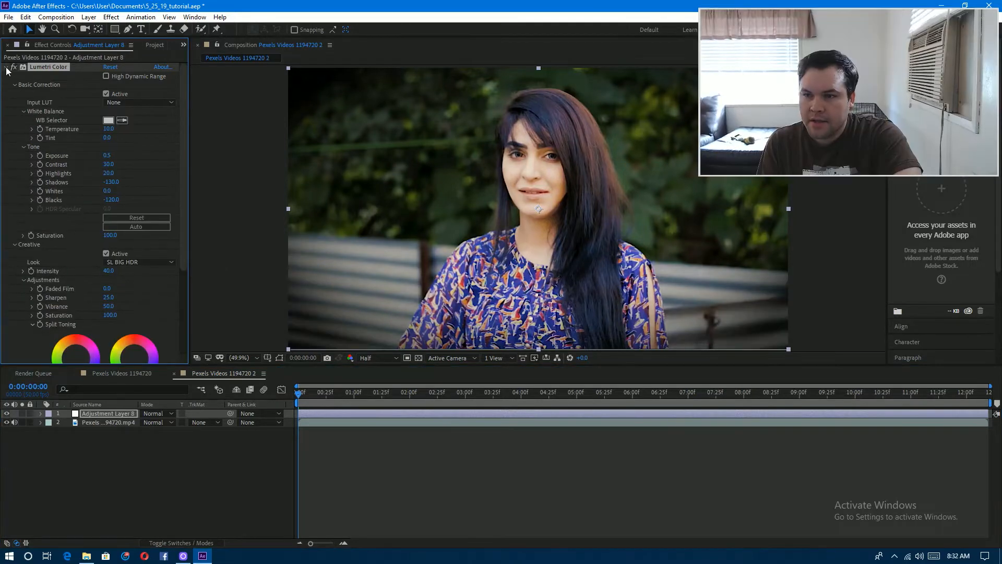
- Add a second adjustment layer above the graded one and apply the Lumetri Color effect to it
{"action": "left_click", "coordinate": [6, 68]}
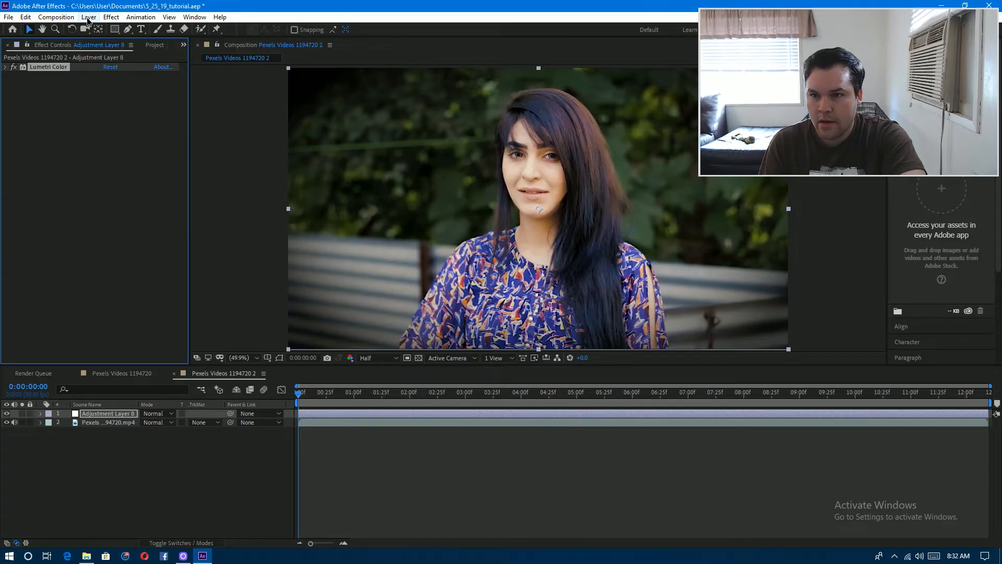
{"action": "left_click", "coordinate": [88, 17]}
{"action": "mouse_move", "coordinate": [157, 30]}
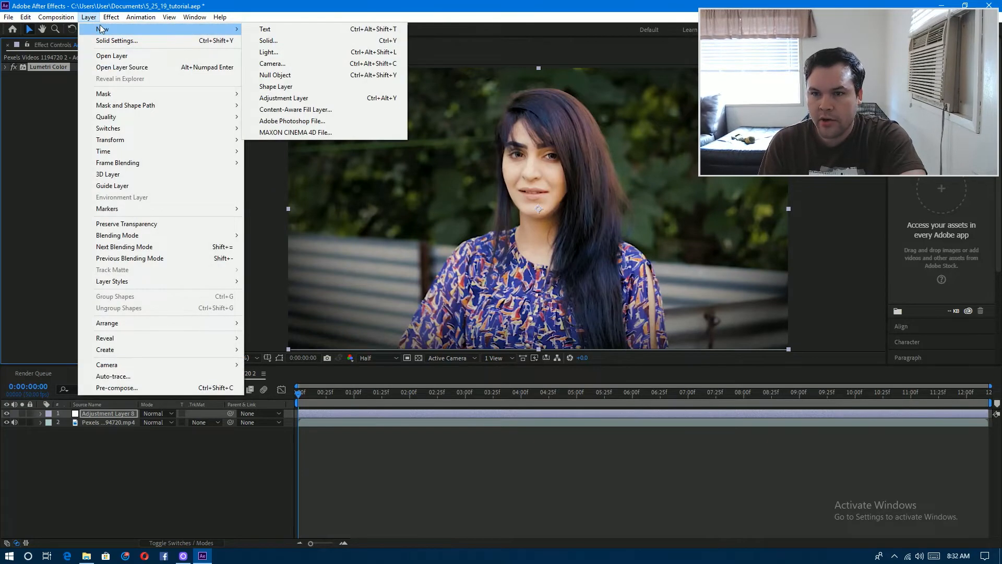
{"action": "left_click", "coordinate": [316, 100]}
{"action": "left_click", "coordinate": [111, 17]}
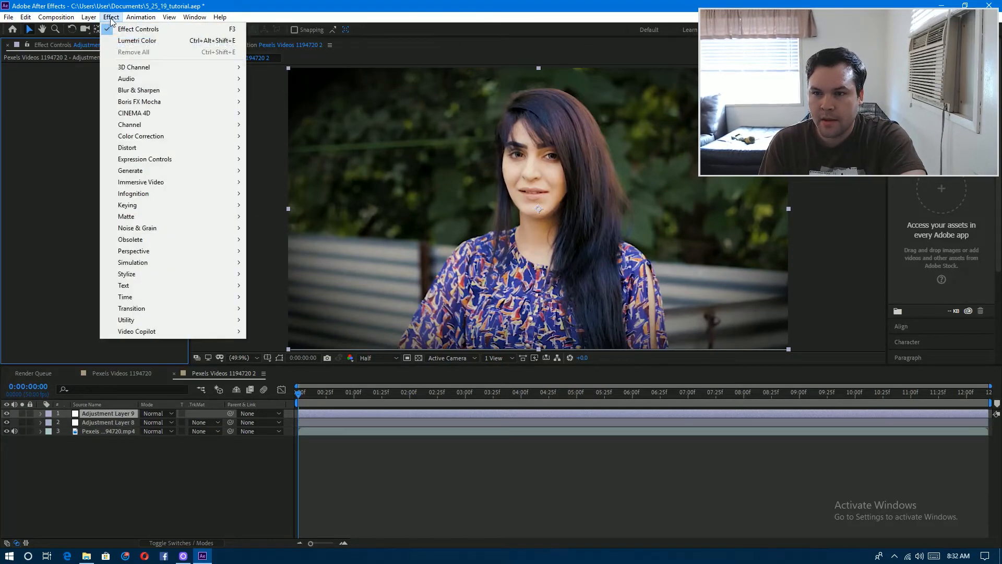
{"action": "left_click", "coordinate": [134, 41]}
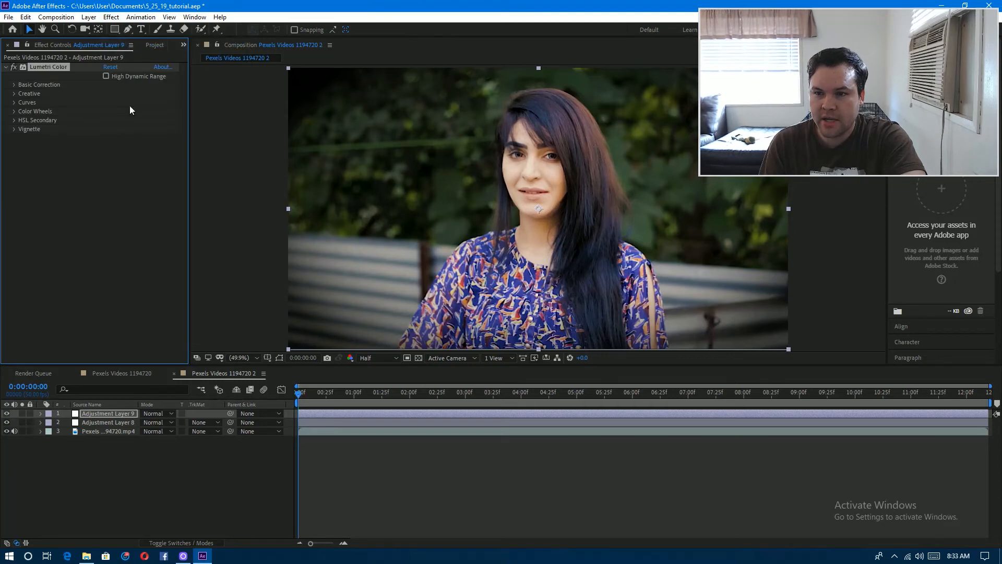
- Apply the ALEXA_Default_LogC2Rec709 input LUT in the new effect's Basic Correction section
{"action": "left_click", "coordinate": [14, 86]}
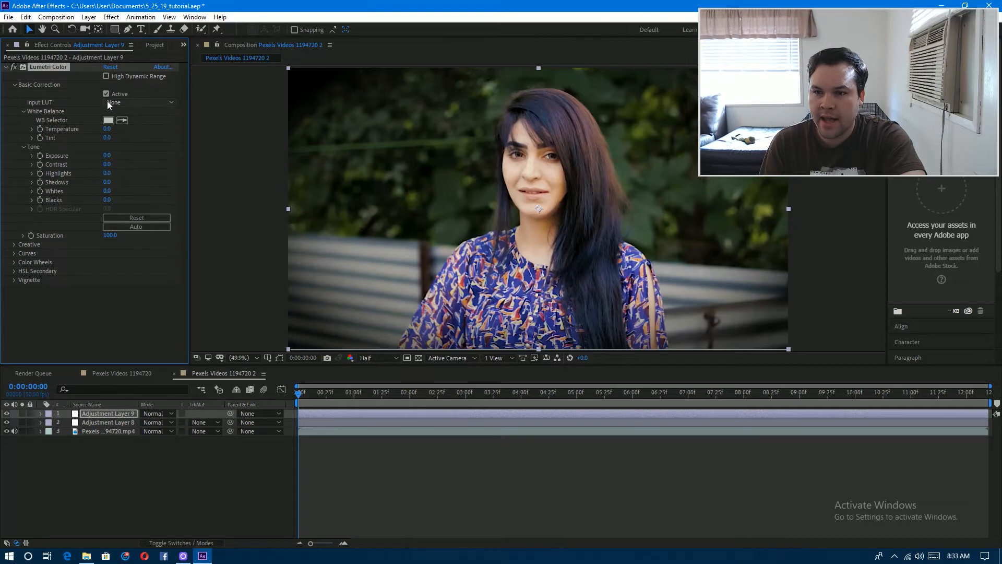
{"action": "left_click", "coordinate": [132, 102]}
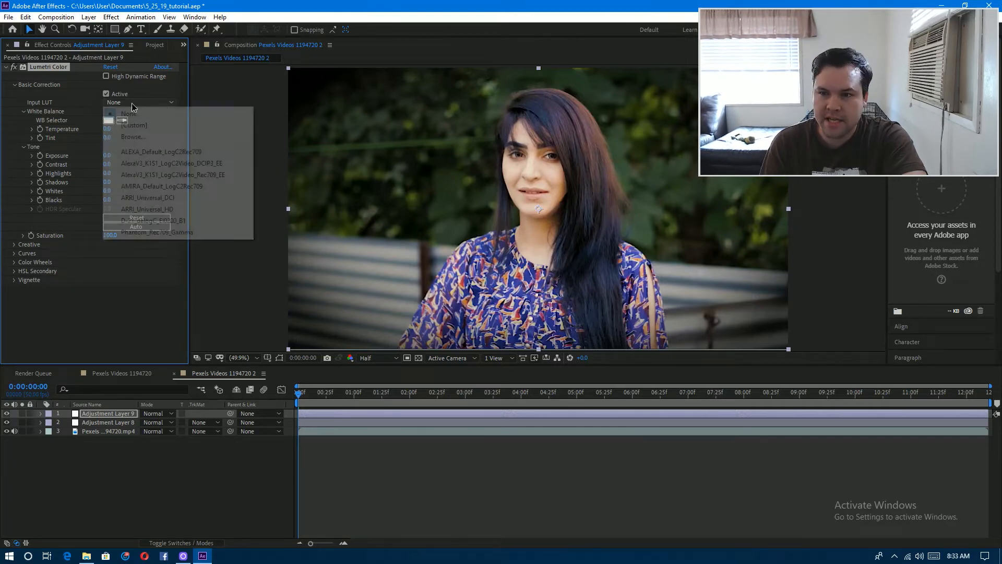
{"action": "left_click", "coordinate": [147, 152]}
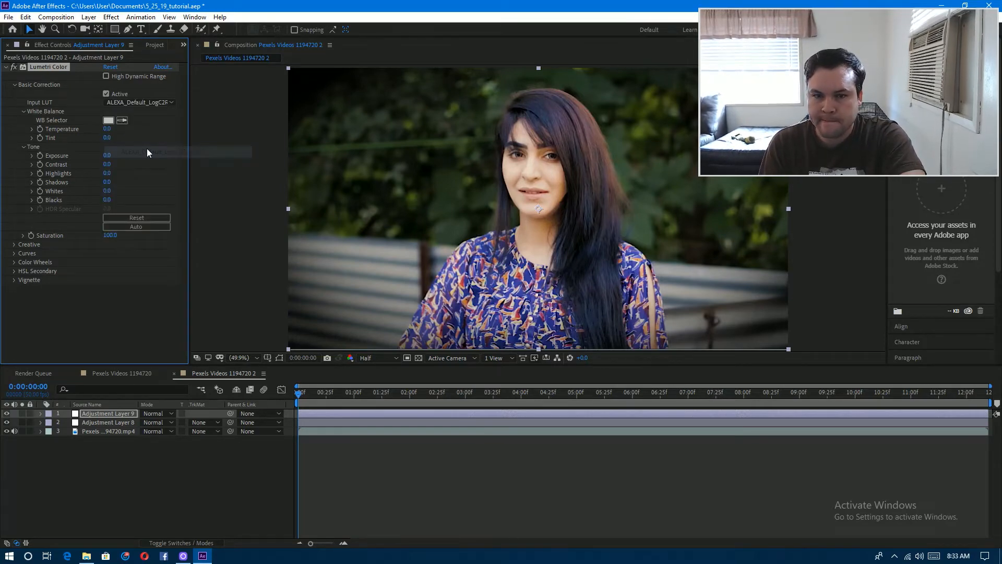
- Try the AlexaV3_K1S1_LogC2Video_DCIP3_EE, AlexaV3_K1S1_LogC2Video_Rec709_EE and AMIRA_Default_LogC2Rec709 input LUTs, and go back to ALEXA_Default_LogC2Rec709
{"action": "left_click", "coordinate": [143, 102]}
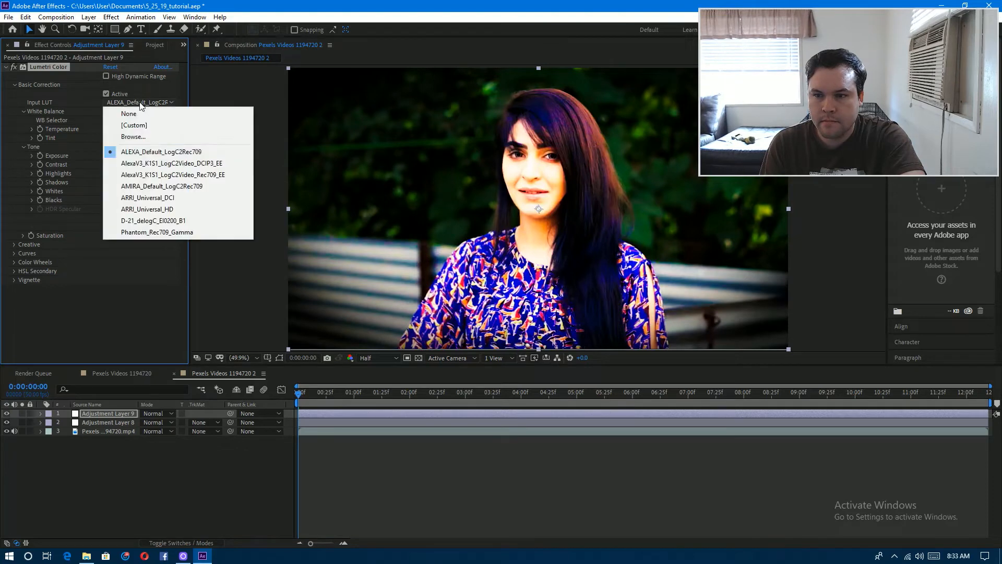
{"action": "left_click", "coordinate": [151, 162]}
{"action": "left_click", "coordinate": [142, 102]}
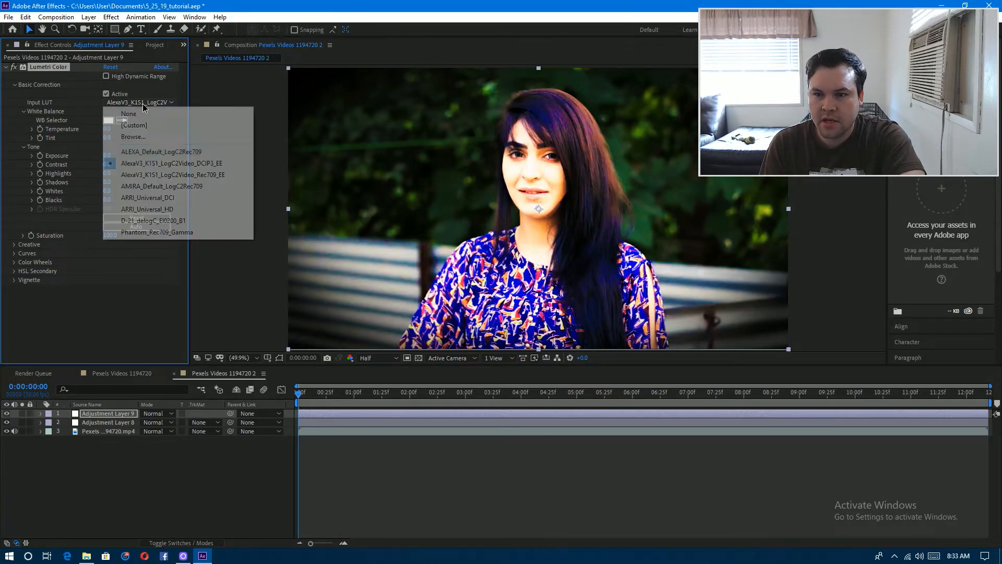
{"action": "left_click", "coordinate": [152, 176]}
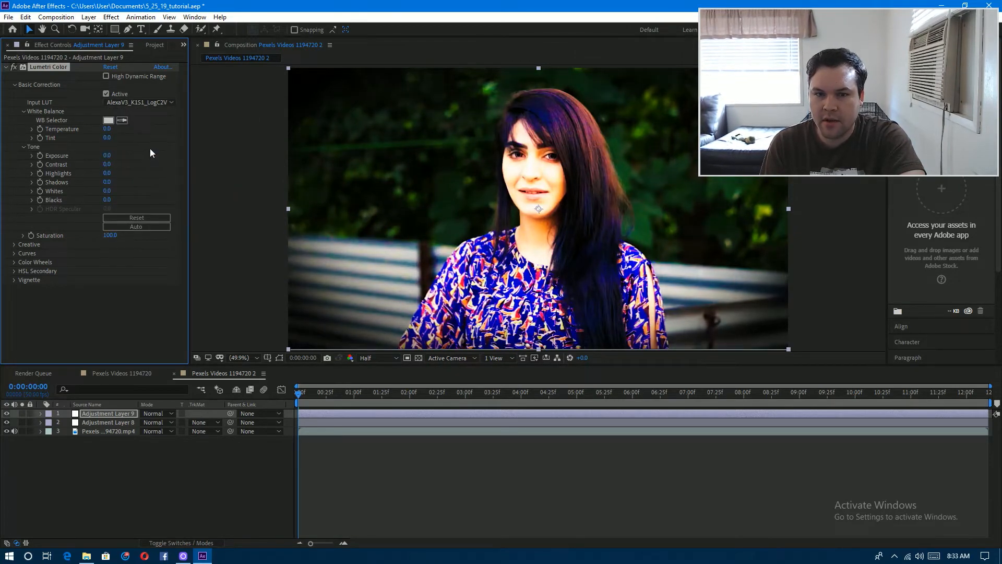
{"action": "left_click", "coordinate": [142, 102]}
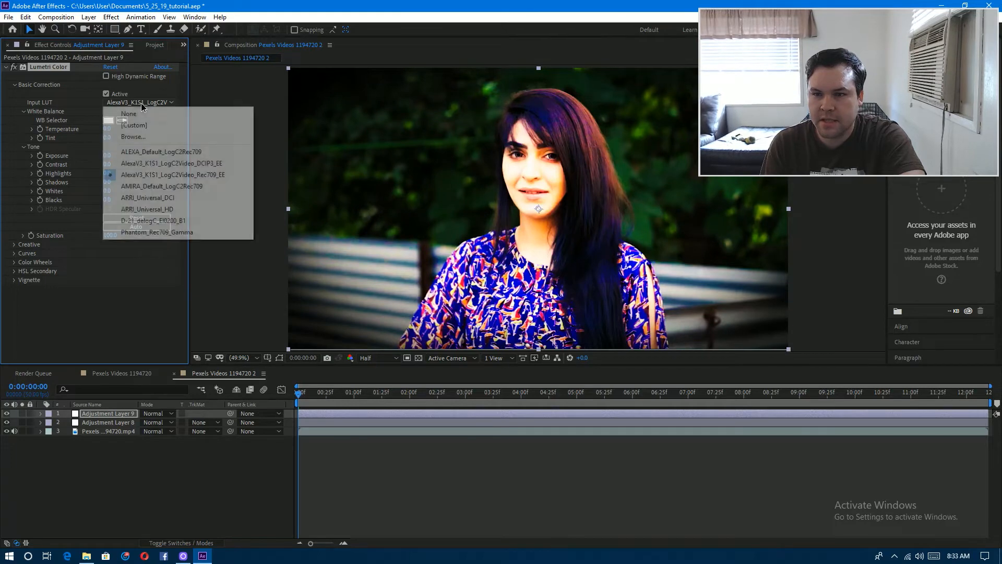
{"action": "left_click", "coordinate": [145, 186]}
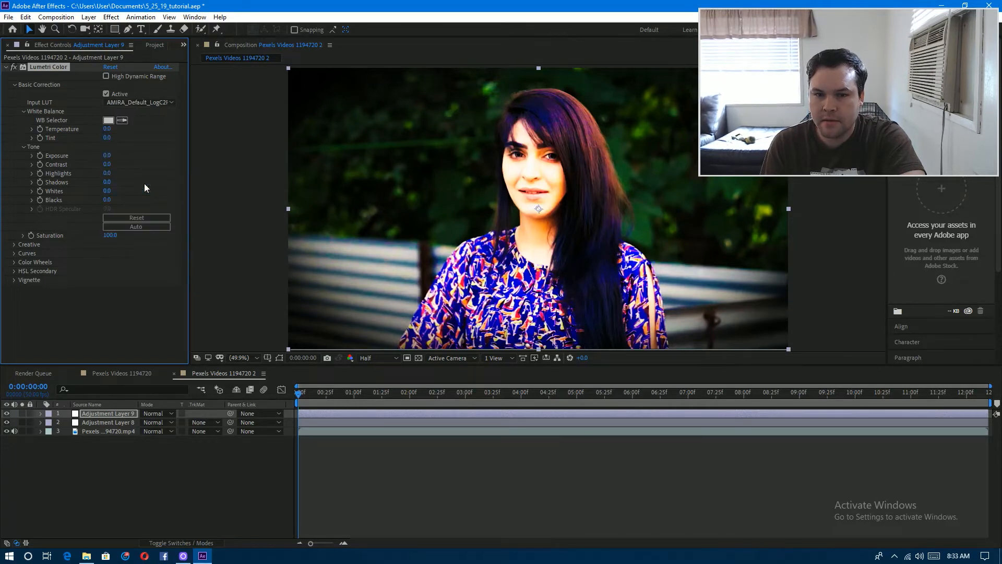
{"action": "left_click", "coordinate": [158, 103]}
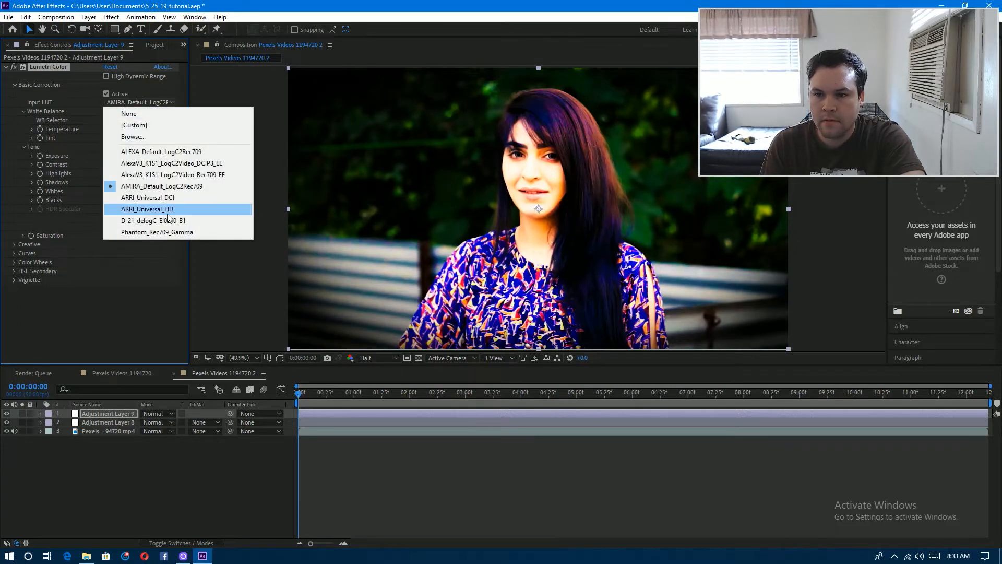
{"action": "left_click", "coordinate": [170, 152]}
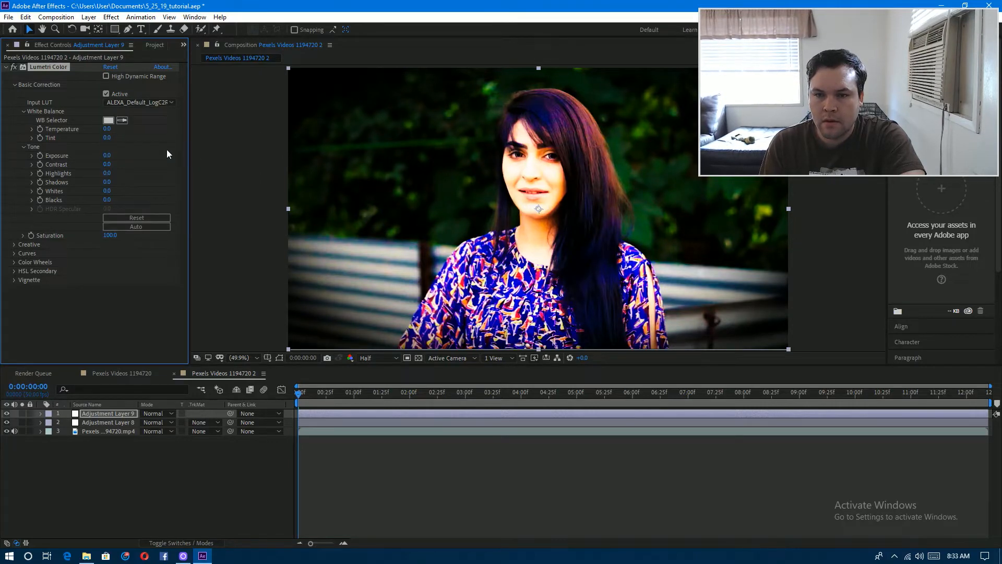
- Switch the Lumetri Color effect off and on to compare, keeping ALEXA_Default_LogC2Rec709 as the input LUT
{"action": "left_click", "coordinate": [17, 67]}
{"action": "left_click", "coordinate": [17, 66]}
{"action": "left_click", "coordinate": [134, 102]}
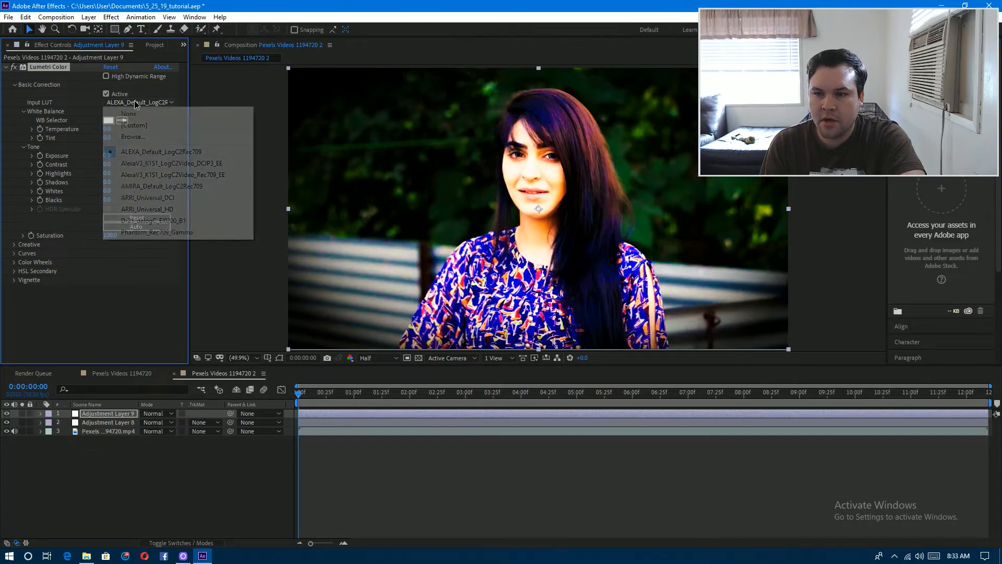
{"action": "left_click", "coordinate": [145, 152]}
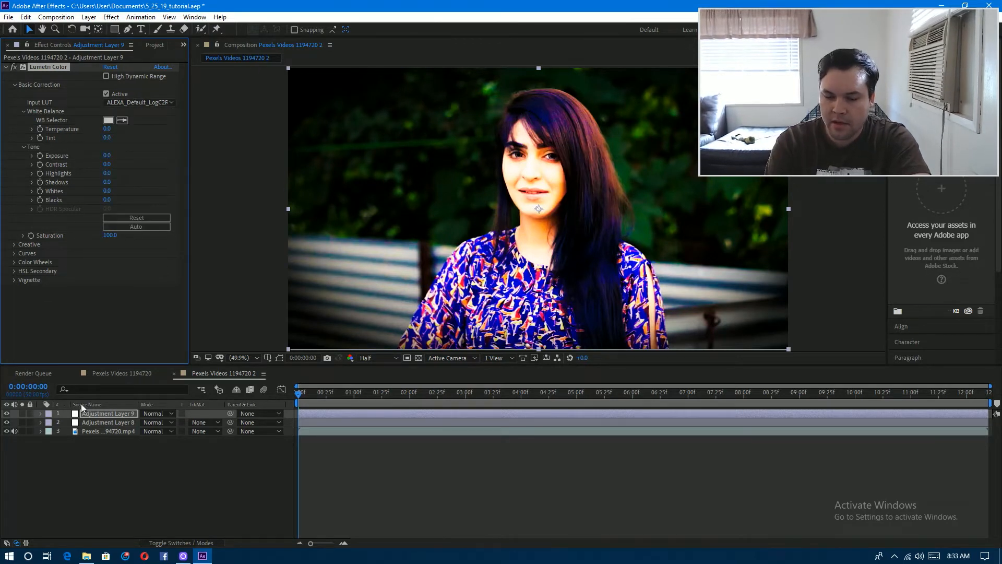
- Lower the top adjustment layer's opacity to 40% and further to 20%, hiding and reshowing the layer to compare each value
{"action": "key", "text": "t"}
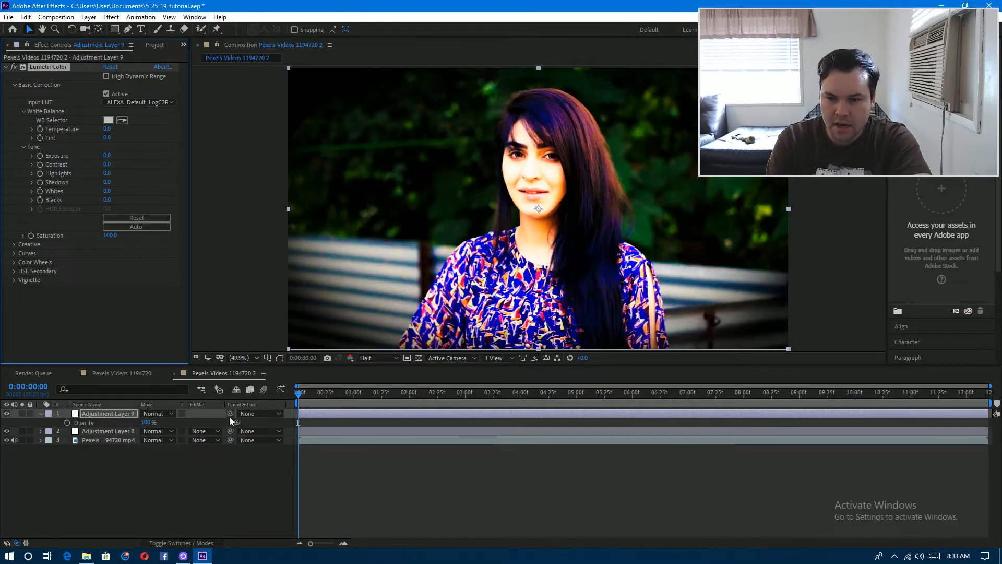
{"action": "left_click_drag", "start_coordinate": [146, 423], "coordinate": [116, 425]}
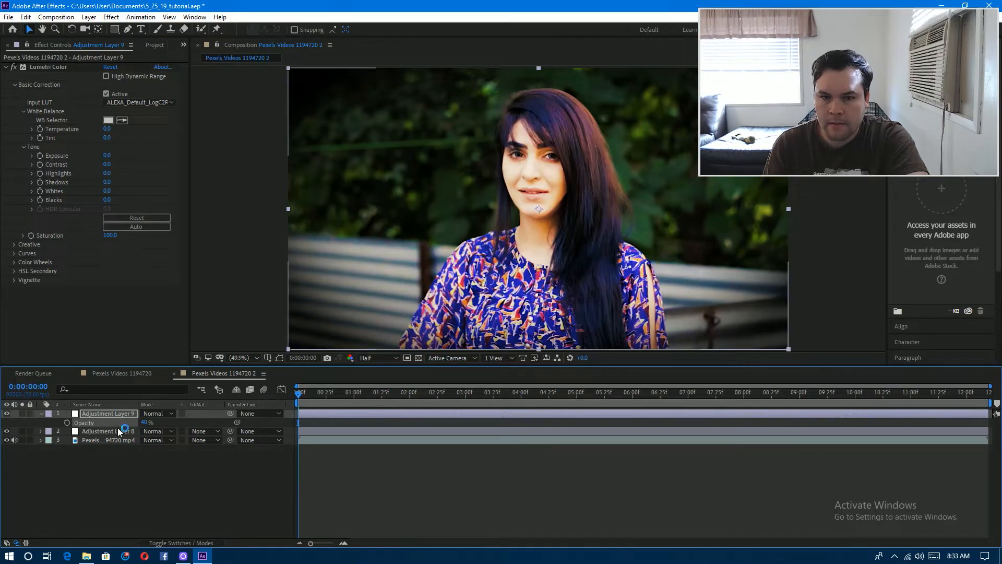
{"action": "left_click", "coordinate": [6, 413]}
{"action": "left_click", "coordinate": [6, 413]}
{"action": "left_click_drag", "start_coordinate": [149, 421], "coordinate": [134, 424]}
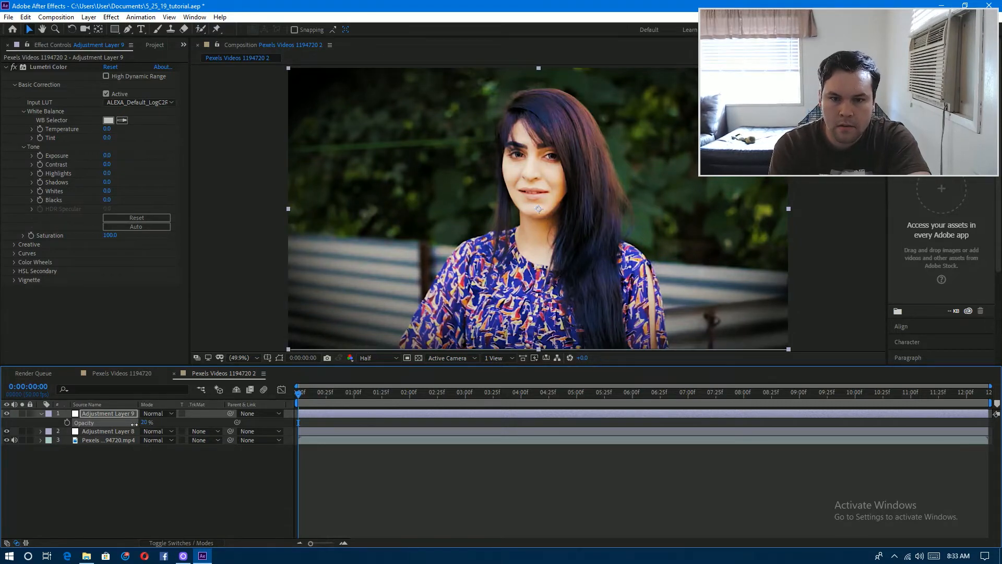
{"action": "left_click", "coordinate": [8, 412]}
{"action": "left_click", "coordinate": [8, 412]}
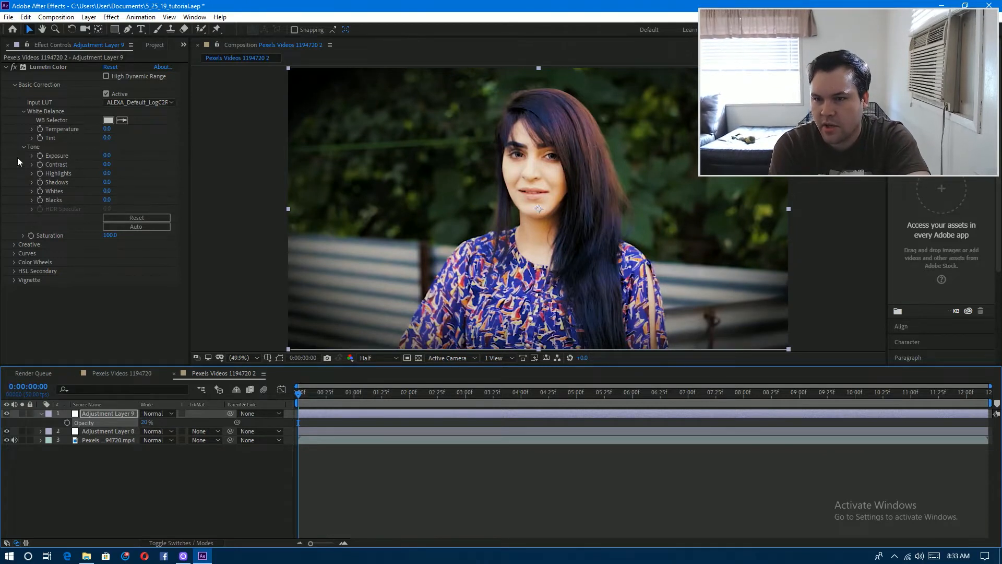
- Collapse the effect and layer properties, and solo and unsolo the footage layer to compare the original with the grade
{"action": "left_click", "coordinate": [5, 67]}
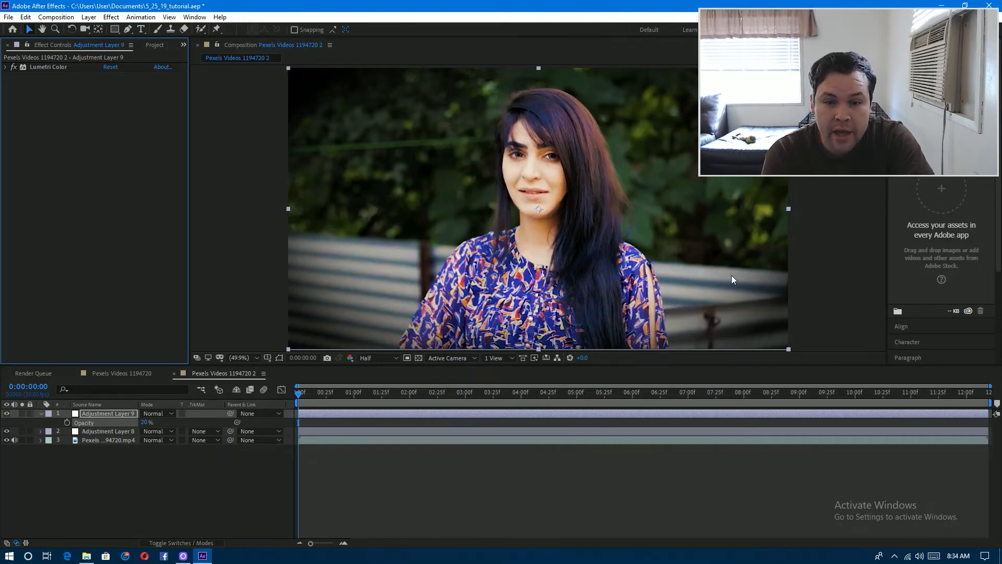
{"action": "left_click", "coordinate": [41, 414]}
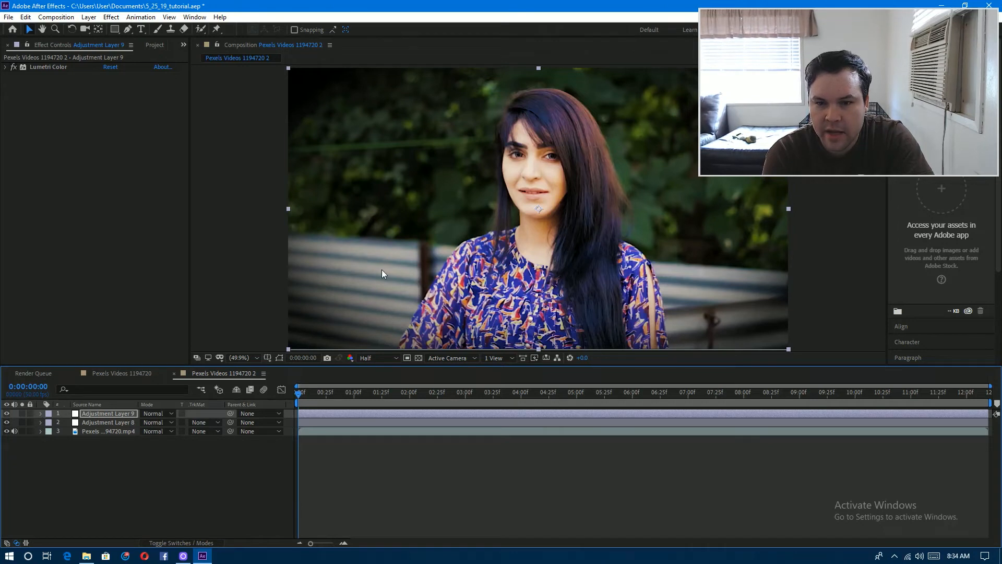
{"action": "left_click", "coordinate": [23, 430]}
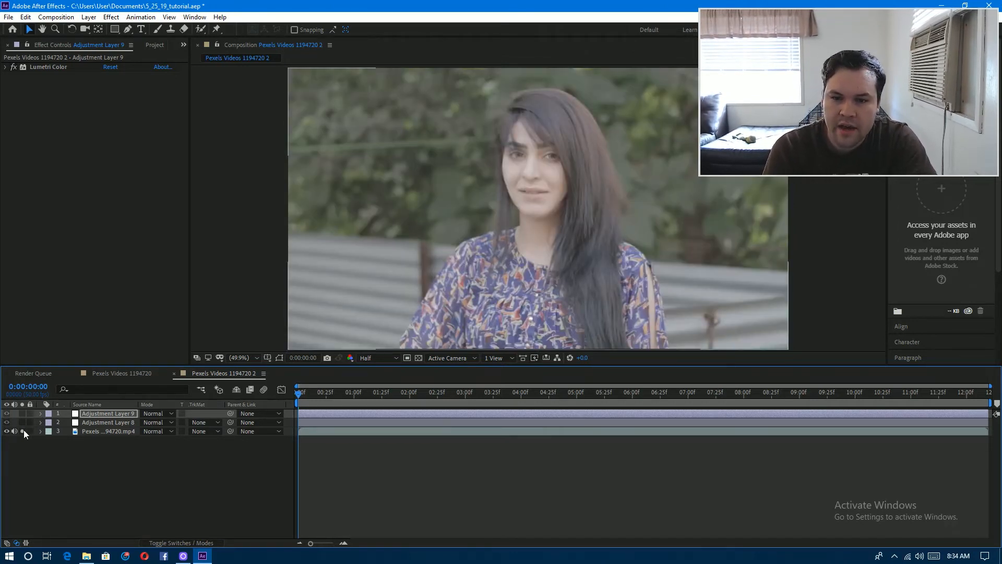
{"action": "left_click", "coordinate": [23, 430]}
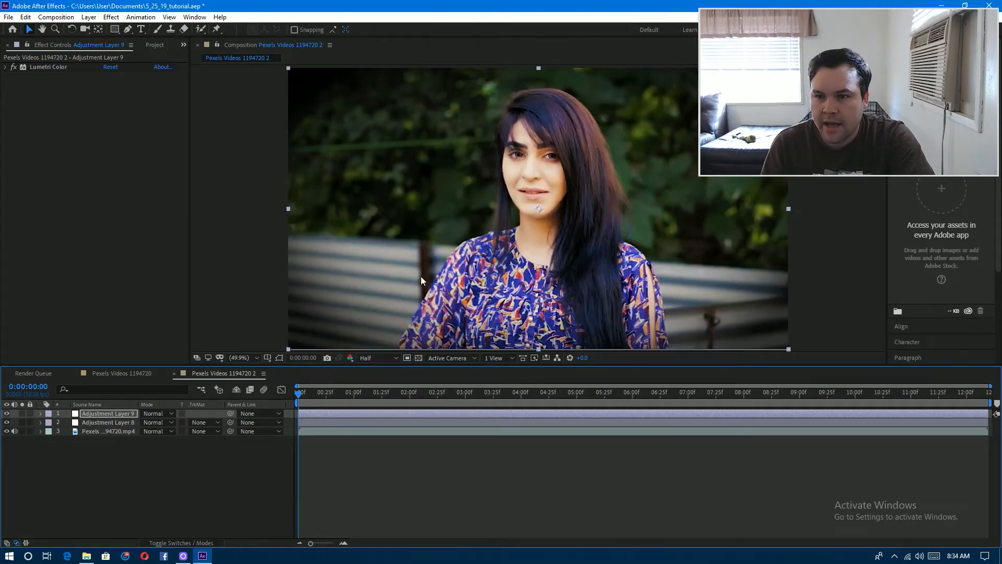
- Duplicate the footage layer and move the copy above both adjustment layers
{"action": "left_click", "coordinate": [108, 431]}
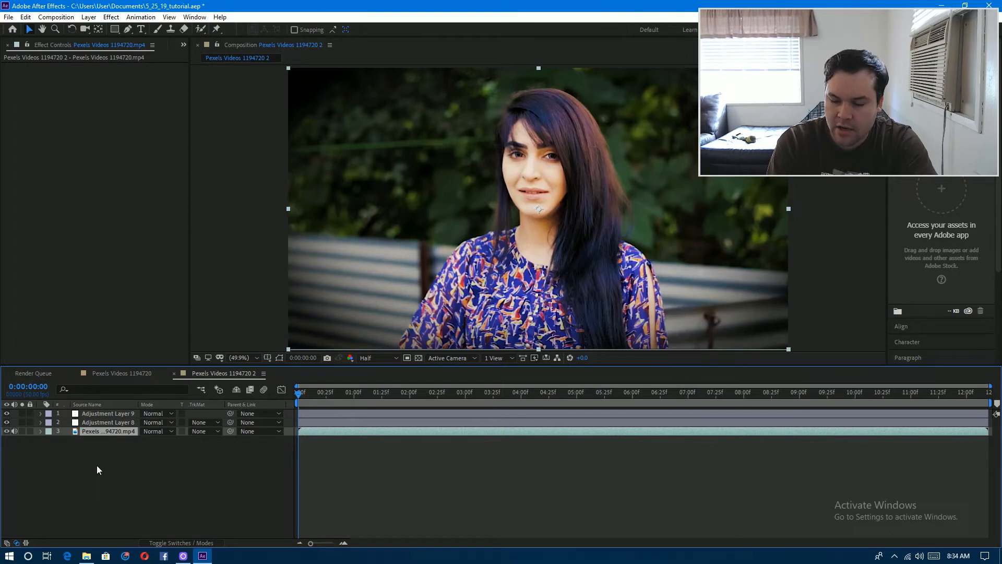
{"action": "key", "text": "ctrl+d"}
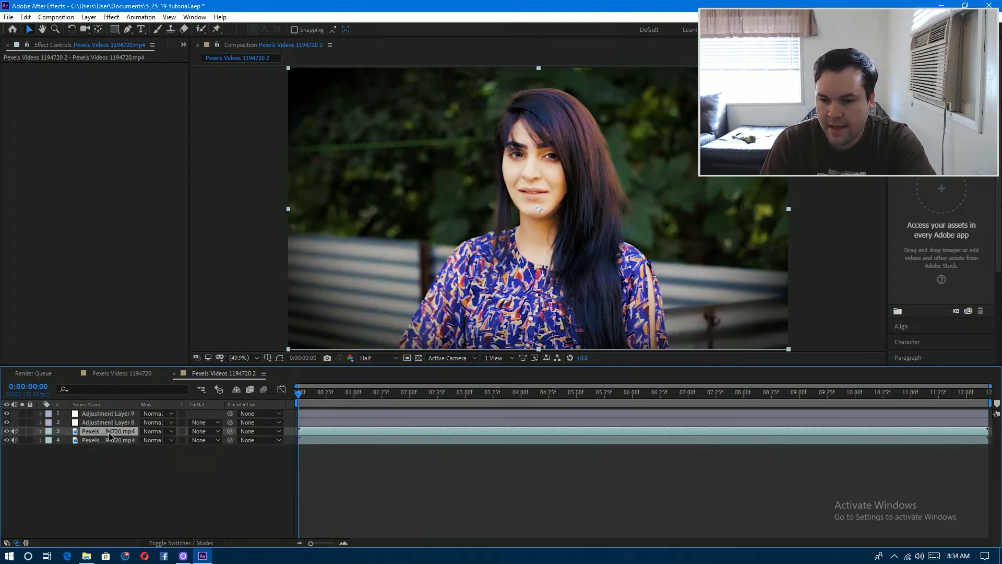
{"action": "left_click_drag", "start_coordinate": [110, 436], "coordinate": [112, 412]}
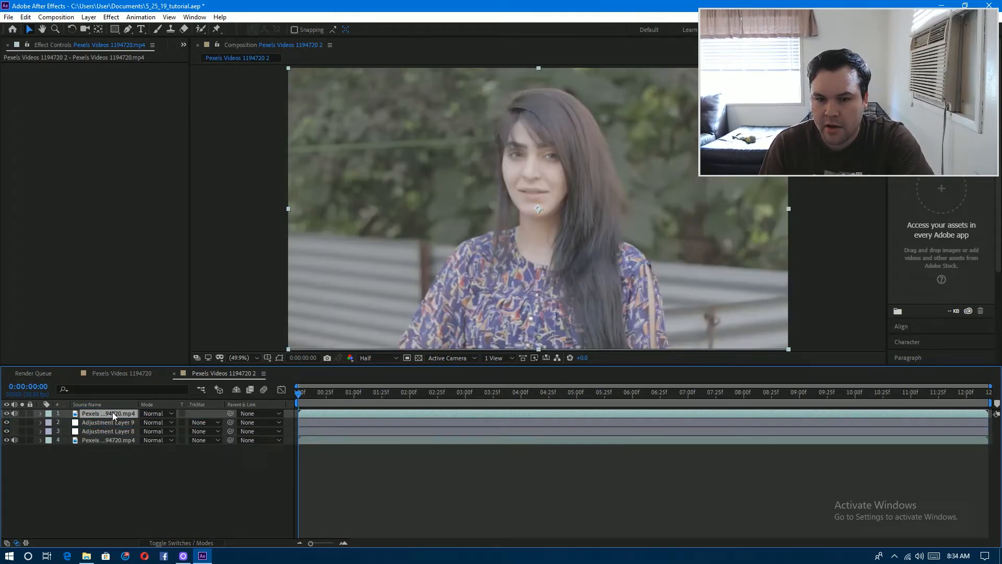
- Draw a closed Pen mask on the top footage copy around the metal fence left of the woman, following her sleeve edge
{"action": "left_click", "coordinate": [128, 29]}
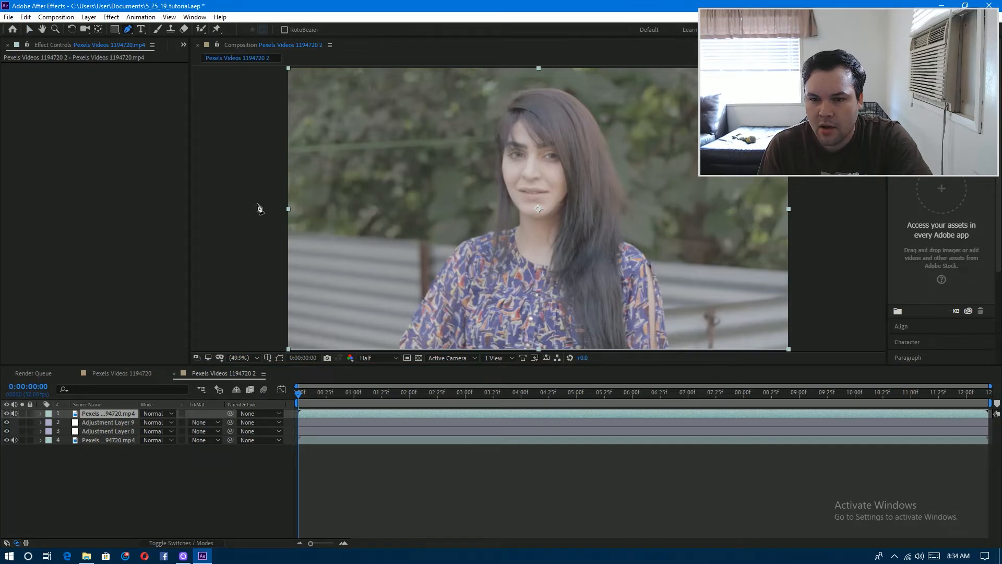
{"action": "left_click", "coordinate": [284, 231]}
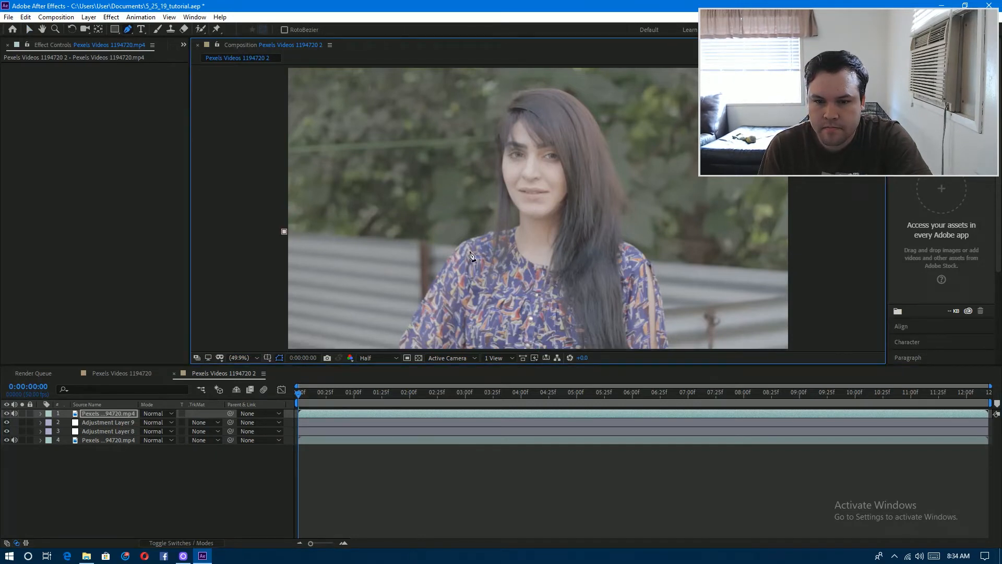
{"action": "left_click", "coordinate": [458, 245]}
{"action": "left_click", "coordinate": [429, 288]}
{"action": "left_click", "coordinate": [406, 328]}
{"action": "left_click", "coordinate": [400, 339]}
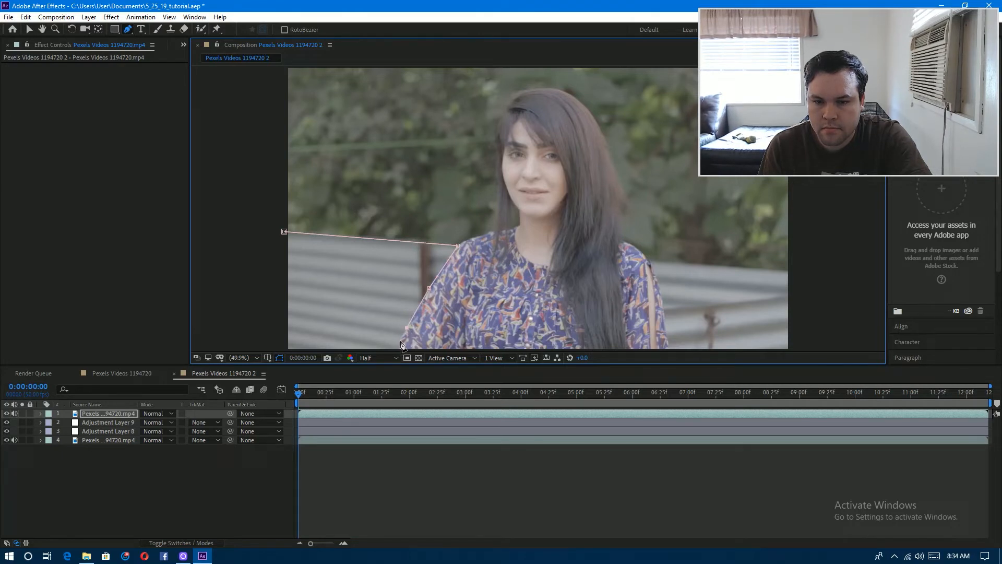
{"action": "left_click", "coordinate": [398, 349]}
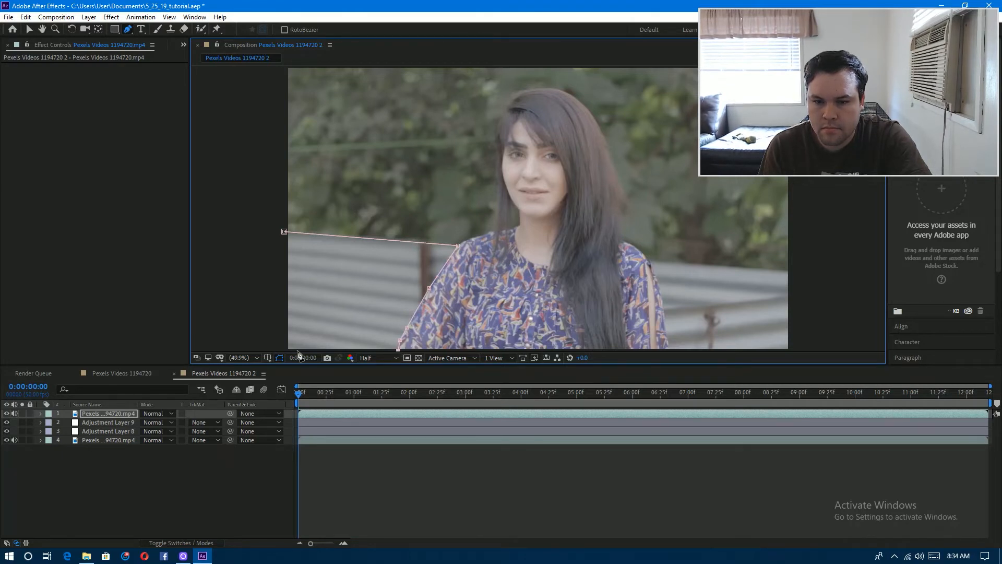
{"action": "left_click", "coordinate": [285, 349]}
{"action": "left_click", "coordinate": [284, 232]}
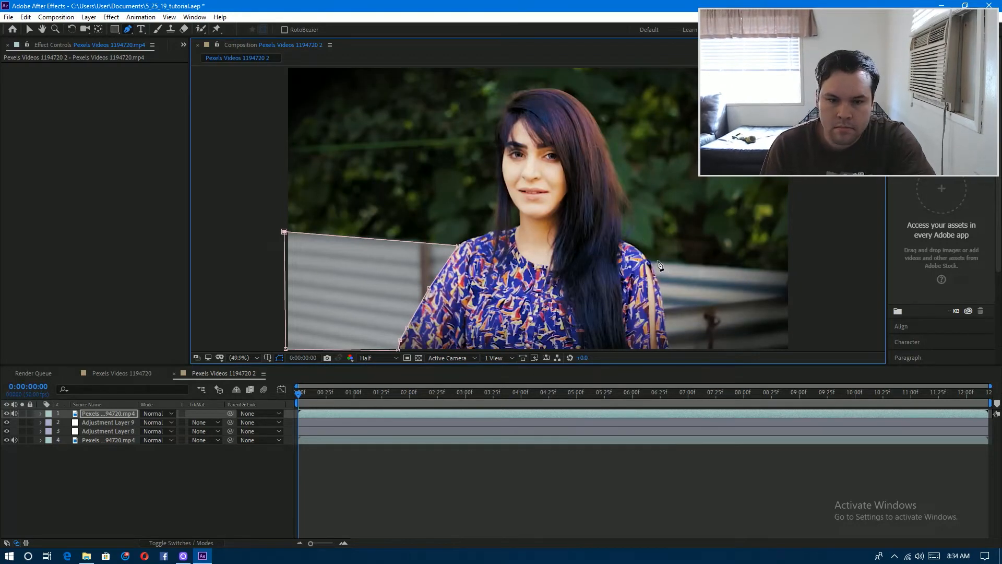
- Draw a second closed mask on the same layer around the fence right of the woman, out to the frame edge
{"action": "left_click", "coordinate": [648, 260]}
{"action": "left_click", "coordinate": [657, 278]}
{"action": "left_click", "coordinate": [661, 304]}
{"action": "left_click", "coordinate": [664, 327]}
{"action": "left_click", "coordinate": [669, 349]}
{"action": "left_click", "coordinate": [792, 349]}
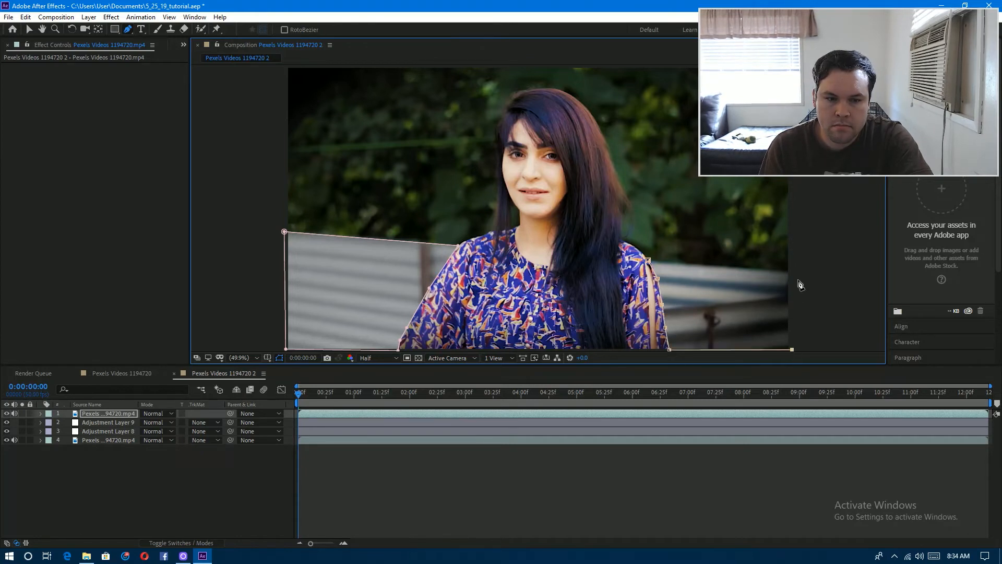
{"action": "left_click", "coordinate": [797, 272]}
{"action": "left_click", "coordinate": [648, 260]}
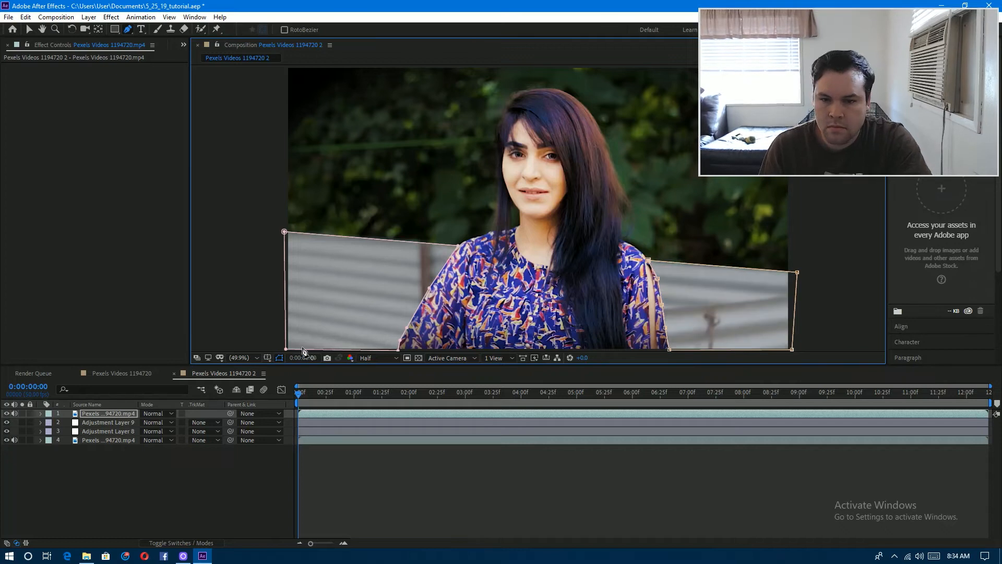
- Reveal the mask paths of the top layer and start keyframing both at 0:00:00:00
{"action": "key", "text": "m"}
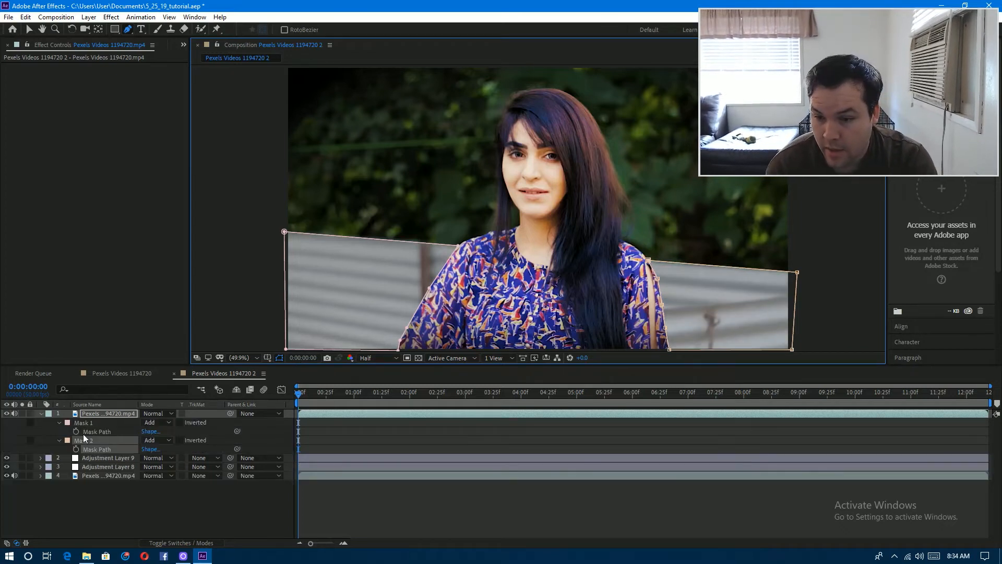
{"action": "left_click", "coordinate": [76, 431]}
{"action": "left_click", "coordinate": [76, 448]}
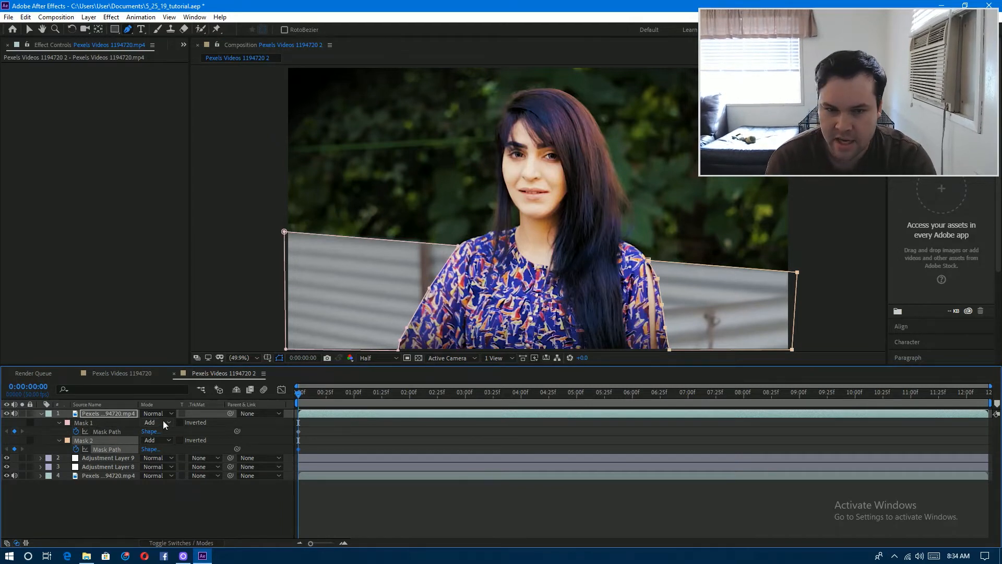
- At 0:00:01:48, reshape both masks by moving their points back onto the fence and sleeve edges
{"action": "left_click", "coordinate": [407, 396]}
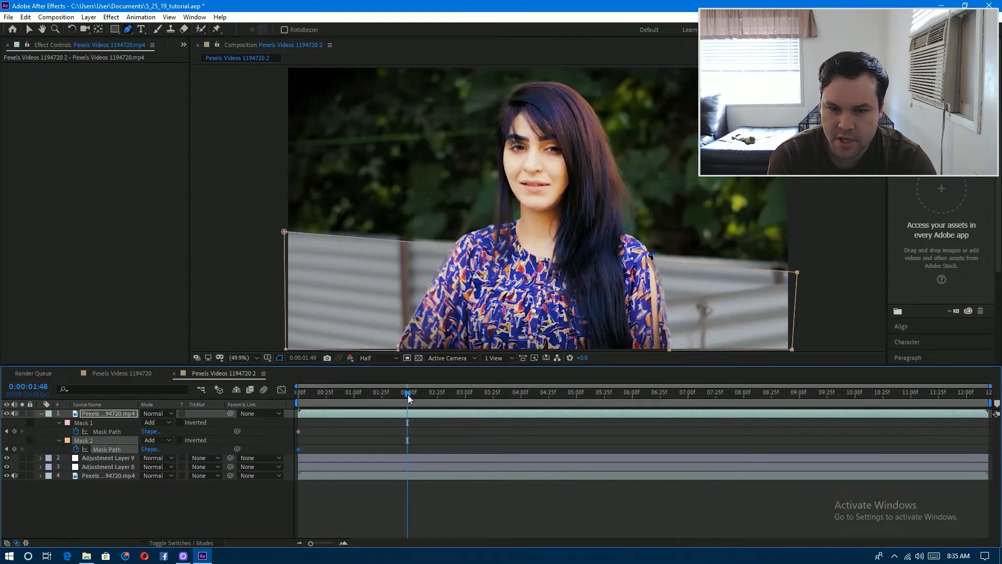
{"action": "left_click", "coordinate": [28, 30]}
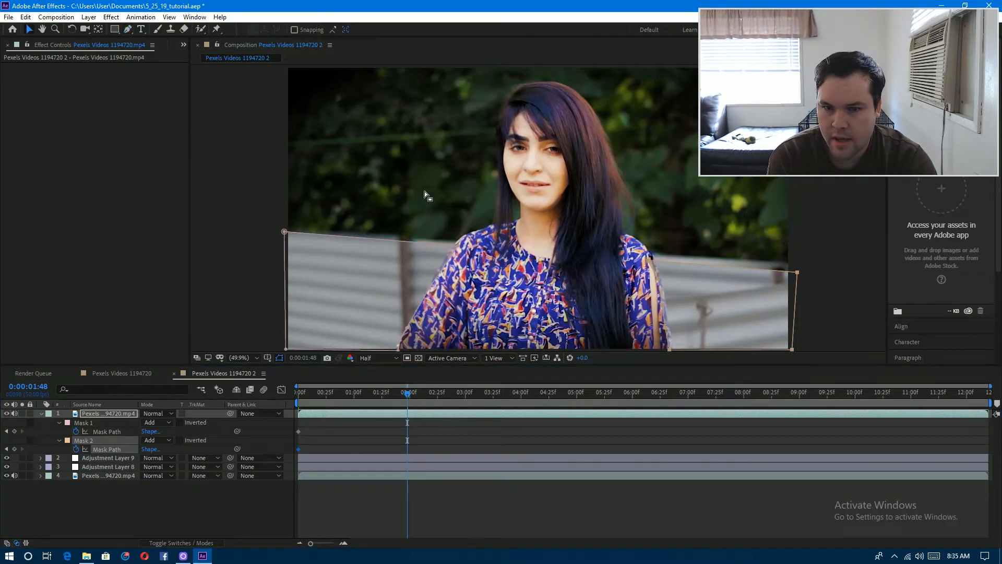
{"action": "left_click", "coordinate": [462, 234]}
{"action": "left_click_drag", "start_coordinate": [459, 244], "coordinate": [457, 240]}
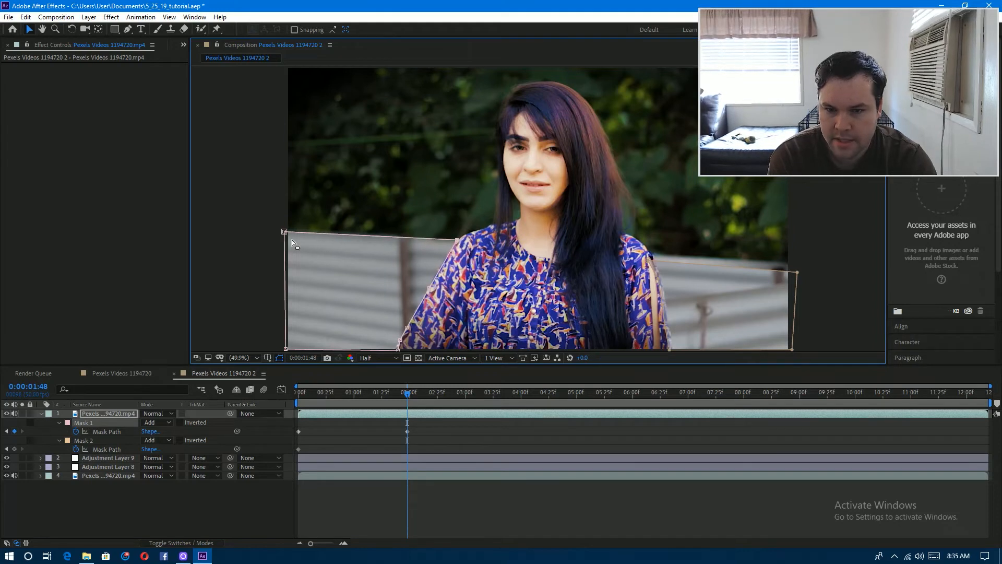
{"action": "left_click_drag", "start_coordinate": [651, 259], "coordinate": [653, 254]}
{"action": "left_click_drag", "start_coordinate": [797, 272], "coordinate": [796, 264]}
{"action": "left_click_drag", "start_coordinate": [665, 328], "coordinate": [671, 328]}
- At about 5 seconds, realign the points of both masks with the fence's top edge and the woman's sleeves
{"action": "left_click_drag", "start_coordinate": [407, 394], "coordinate": [567, 394]}
{"action": "left_click_drag", "start_coordinate": [284, 231], "coordinate": [284, 223]}
{"action": "left_click_drag", "start_coordinate": [457, 240], "coordinate": [446, 236]}
{"action": "left_click_drag", "start_coordinate": [428, 288], "coordinate": [421, 281]}
{"action": "mouse_move", "coordinate": [407, 328]}
{"action": "left_mouse_down"}
{"action": "mouse_move", "coordinate": [403, 315]}
{"action": "mouse_move", "coordinate": [391, 332]}
{"action": "left_mouse_up"}
{"action": "left_click_drag", "start_coordinate": [398, 349], "coordinate": [379, 349]}
{"action": "left_click_drag", "start_coordinate": [669, 349], "coordinate": [663, 349]}
{"action": "left_click_drag", "start_coordinate": [671, 328], "coordinate": [655, 301]}
{"action": "left_click_drag", "start_coordinate": [660, 279], "coordinate": [643, 253]}
- At about 8.5 seconds, readjust both mask paths to follow the moved fence and the woman's outline
{"action": "left_click_drag", "start_coordinate": [567, 394], "coordinate": [770, 395]}
{"action": "left_click_drag", "start_coordinate": [284, 223], "coordinate": [282, 235]}
{"action": "left_click_drag", "start_coordinate": [447, 236], "coordinate": [446, 248]}
{"action": "left_click_drag", "start_coordinate": [379, 349], "coordinate": [385, 350]}
{"action": "left_click_drag", "start_coordinate": [391, 333], "coordinate": [395, 332]}
{"action": "left_click_drag", "start_coordinate": [663, 349], "coordinate": [651, 327]}
{"action": "left_click_drag", "start_coordinate": [655, 301], "coordinate": [647, 303]}
{"action": "left_click_drag", "start_coordinate": [650, 273], "coordinate": [633, 259]}
{"action": "left_click_drag", "start_coordinate": [795, 264], "coordinate": [795, 269]}
- At about 11 seconds, correct the left fence mask's corner and sleeve-side points
{"action": "left_click", "coordinate": [913, 394]}
{"action": "left_click_drag", "start_coordinate": [446, 247], "coordinate": [446, 240]}
{"action": "left_click_drag", "start_coordinate": [421, 281], "coordinate": [419, 281]}
{"action": "left_click_drag", "start_coordinate": [404, 313], "coordinate": [392, 332]}
{"action": "left_click_drag", "start_coordinate": [282, 235], "coordinate": [285, 228]}
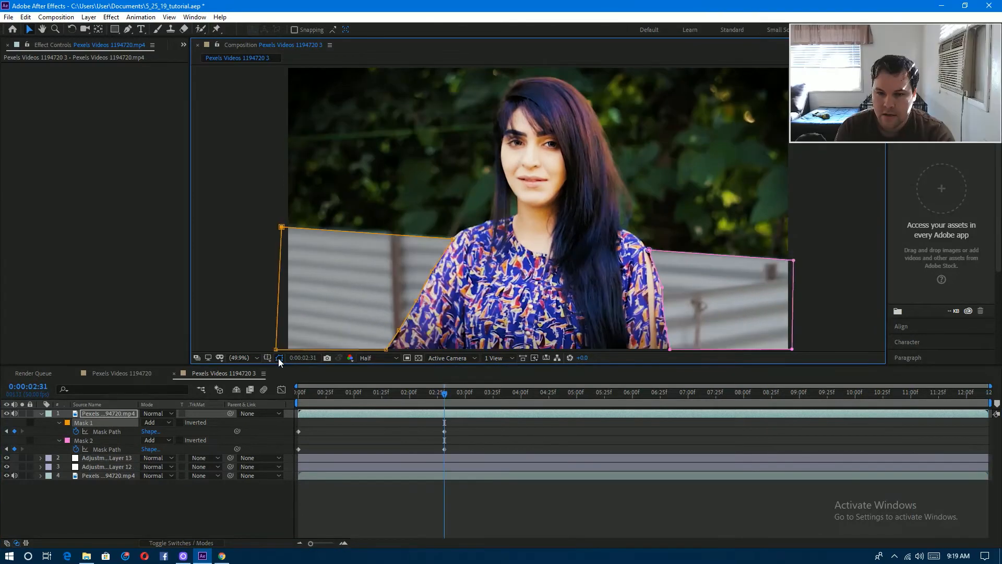
- Hide the mask outlines in the viewer and set the masked footage layer's opacity to 60%
{"action": "left_click", "coordinate": [279, 358]}
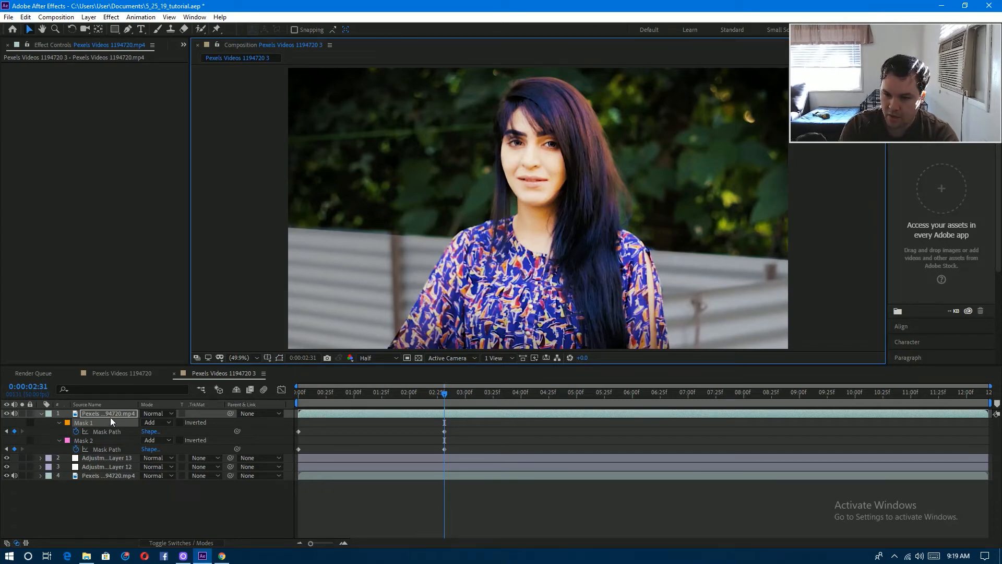
{"action": "key", "text": "t"}
{"action": "left_click_drag", "start_coordinate": [147, 422], "coordinate": [129, 425]}
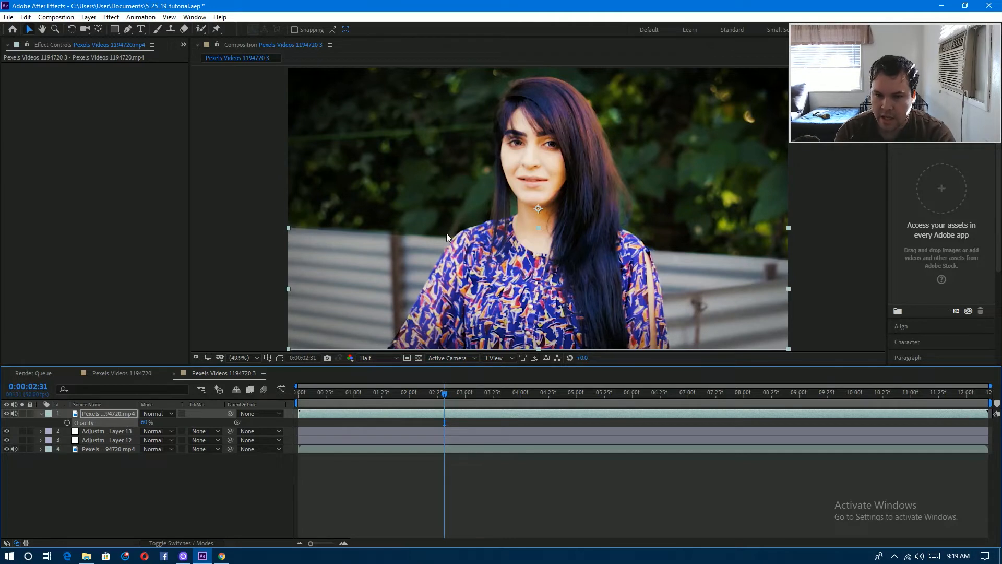
- Set the feather of both masks to 45 pixels and collapse the layer's properties
{"action": "key", "text": "f"}
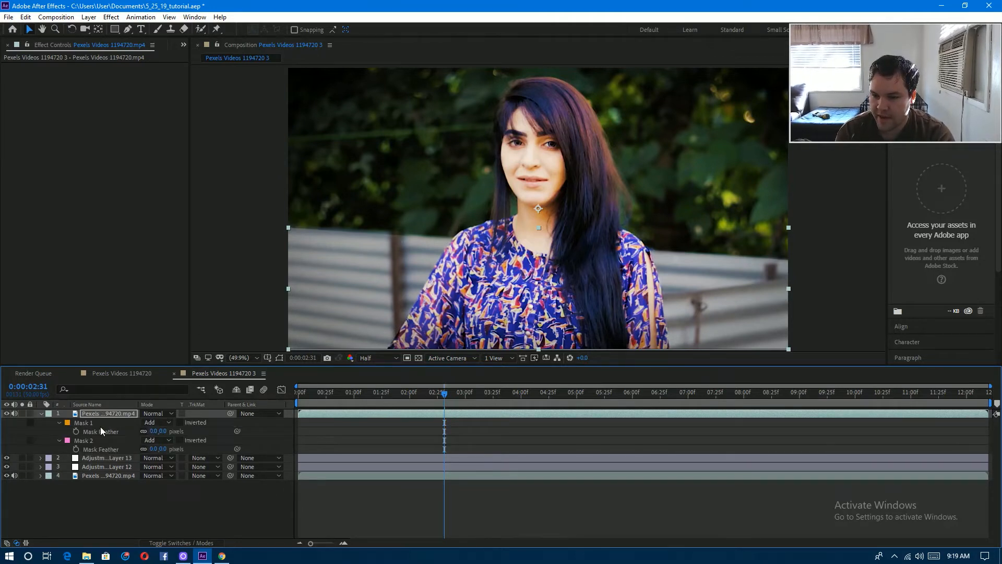
{"action": "left_click", "coordinate": [93, 425]}
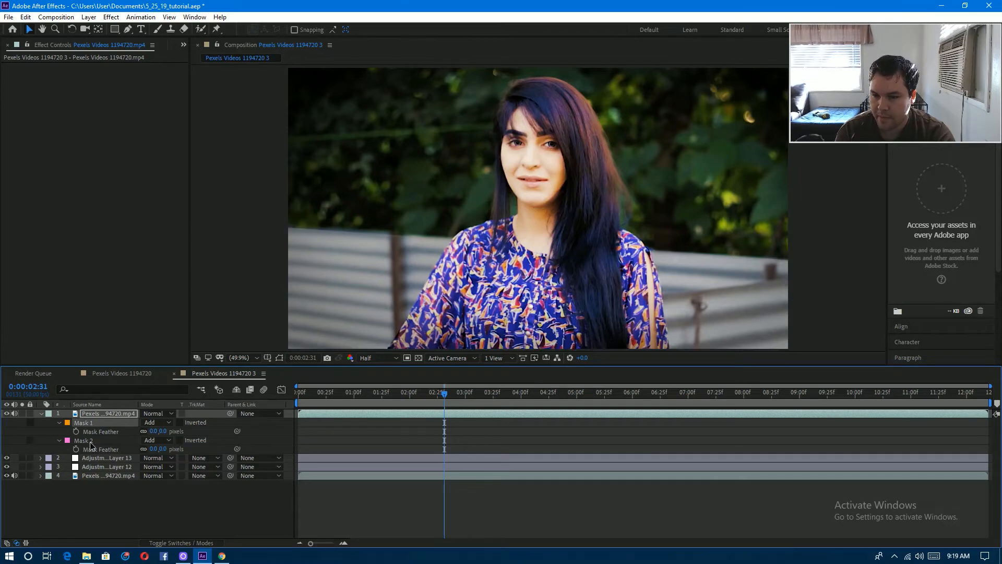
{"action": "left_click", "coordinate": [90, 441], "text": "shift"}
{"action": "left_click_drag", "start_coordinate": [152, 431], "coordinate": [191, 431]}
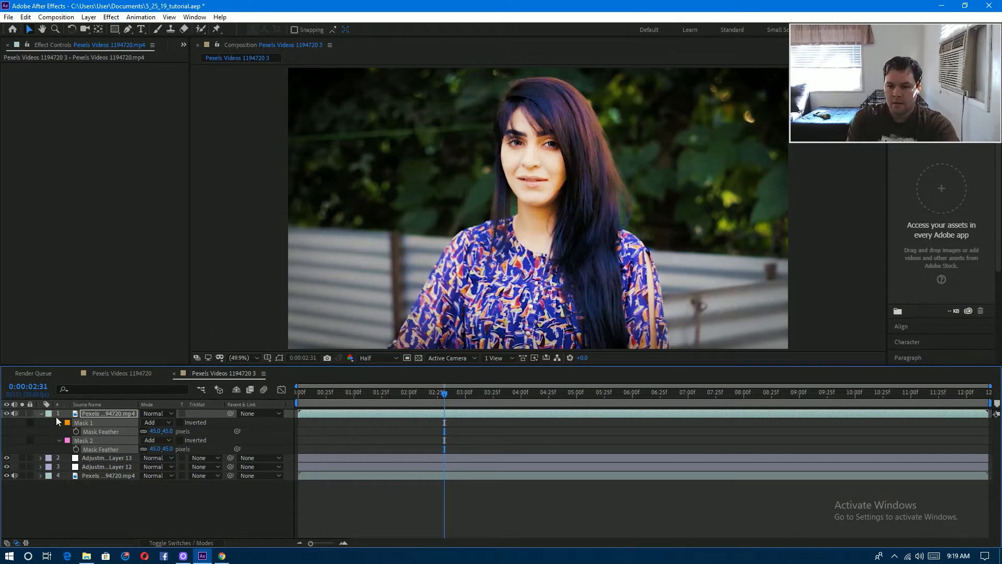
{"action": "left_click", "coordinate": [41, 412]}
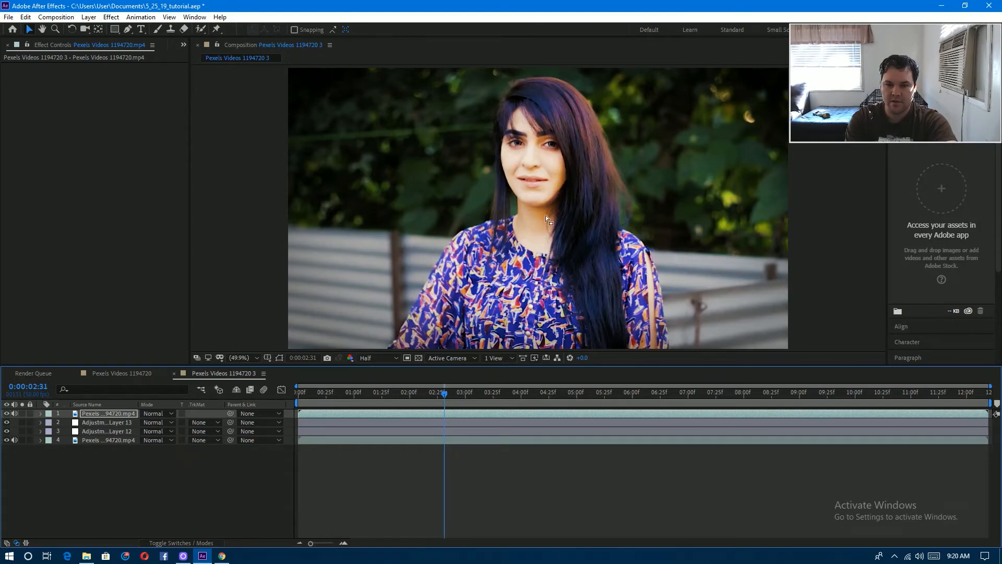
- Create a new adjustment layer above all layers and apply the Hue/Saturation effect to it
{"action": "left_click", "coordinate": [89, 17]}
{"action": "mouse_move", "coordinate": [99, 33]}
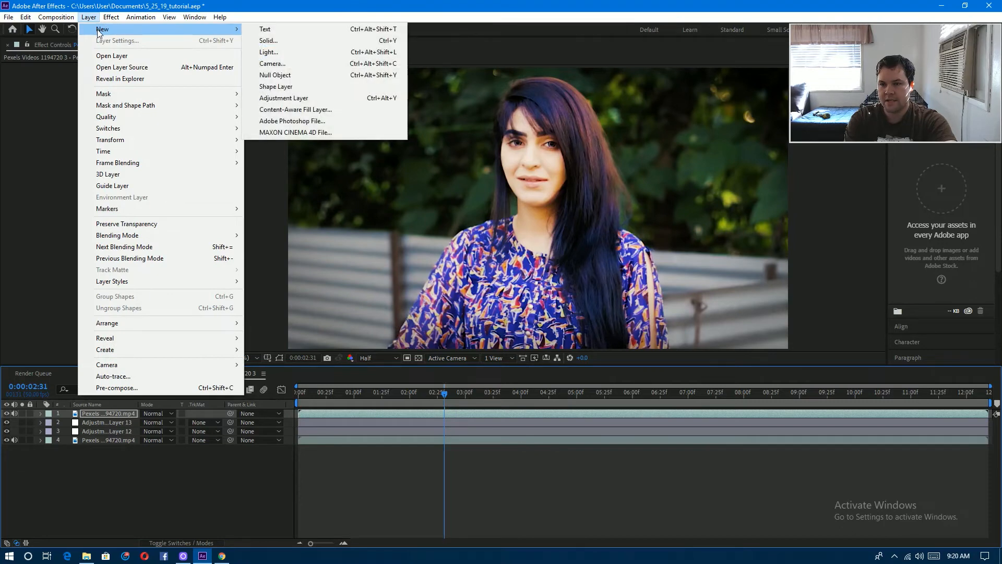
{"action": "left_click", "coordinate": [315, 97]}
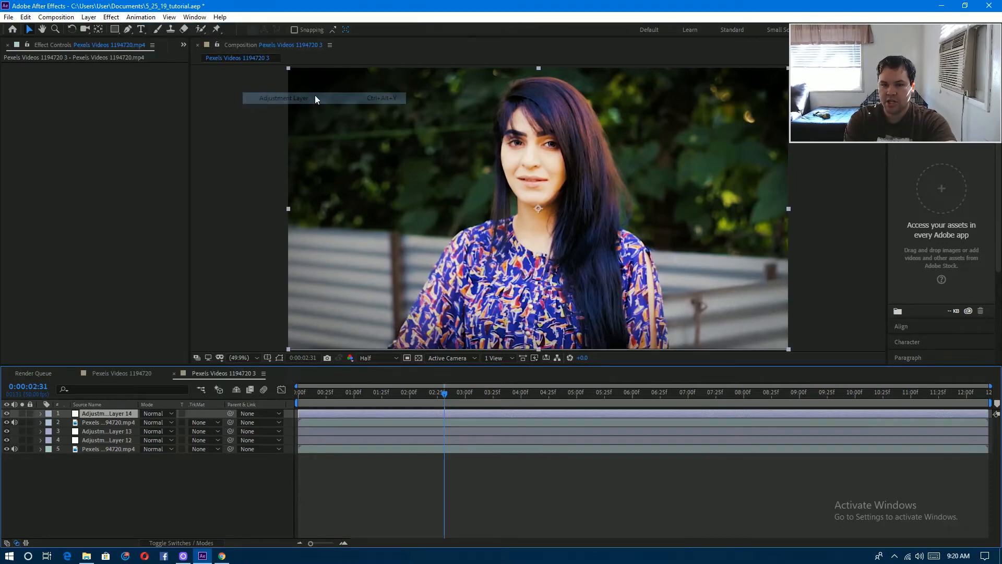
{"action": "left_click", "coordinate": [111, 17]}
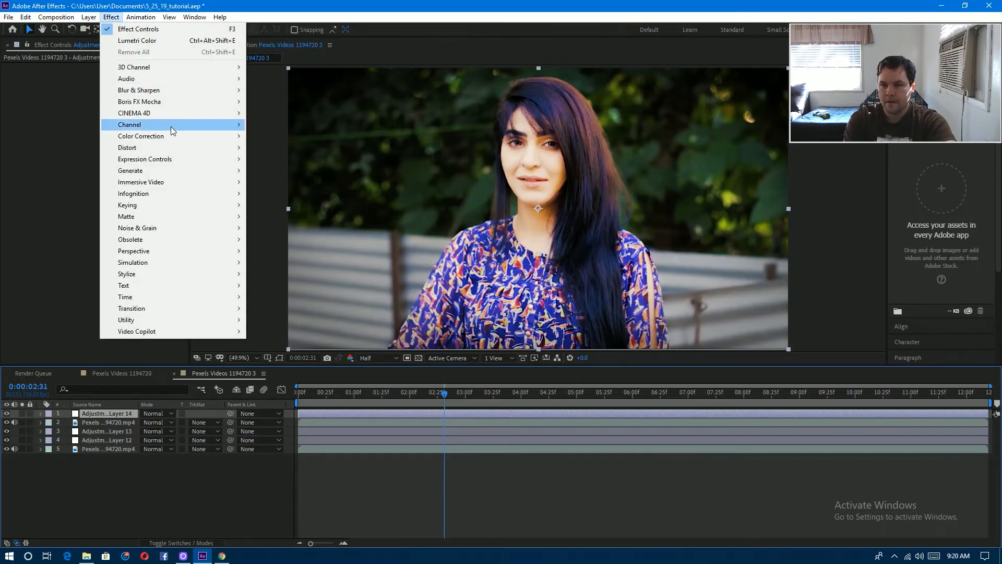
{"action": "mouse_move", "coordinate": [171, 139]}
{"action": "left_click", "coordinate": [308, 389]}
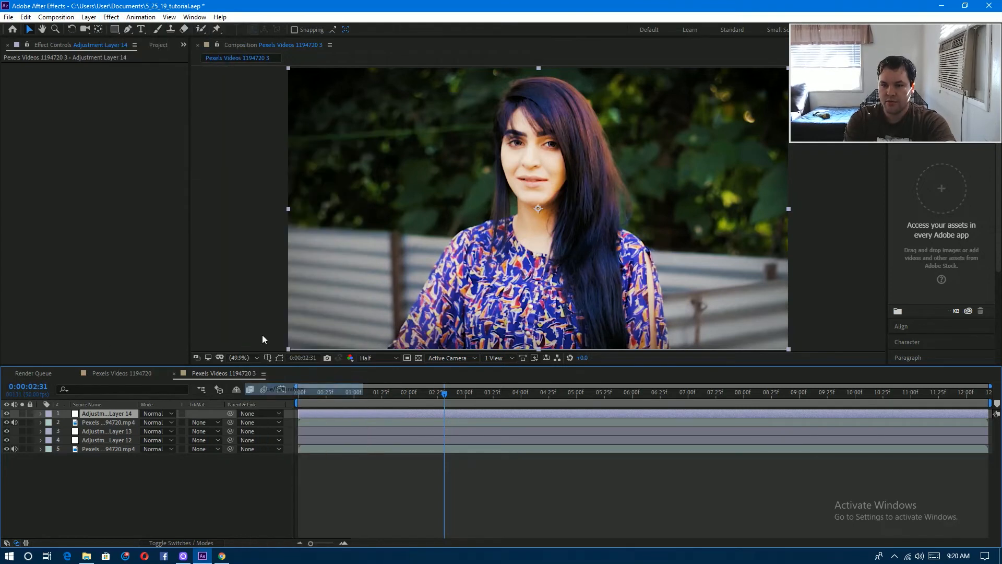
- In Hue/Saturation, choose the Yellows channel and lower its saturation to -100
{"action": "left_click", "coordinate": [143, 79]}
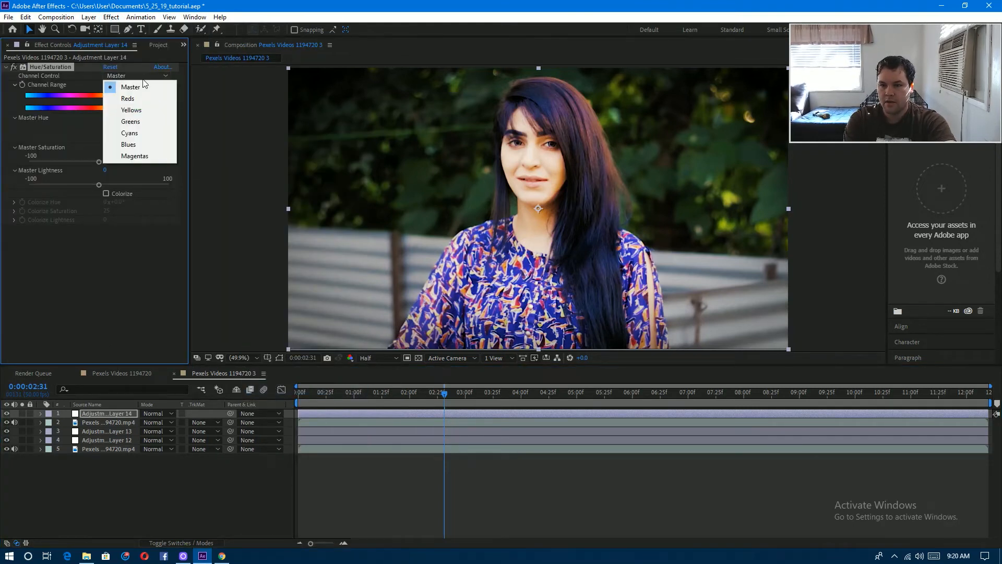
{"action": "left_click", "coordinate": [143, 108]}
{"action": "left_click_drag", "start_coordinate": [105, 151], "coordinate": [40, 151]}
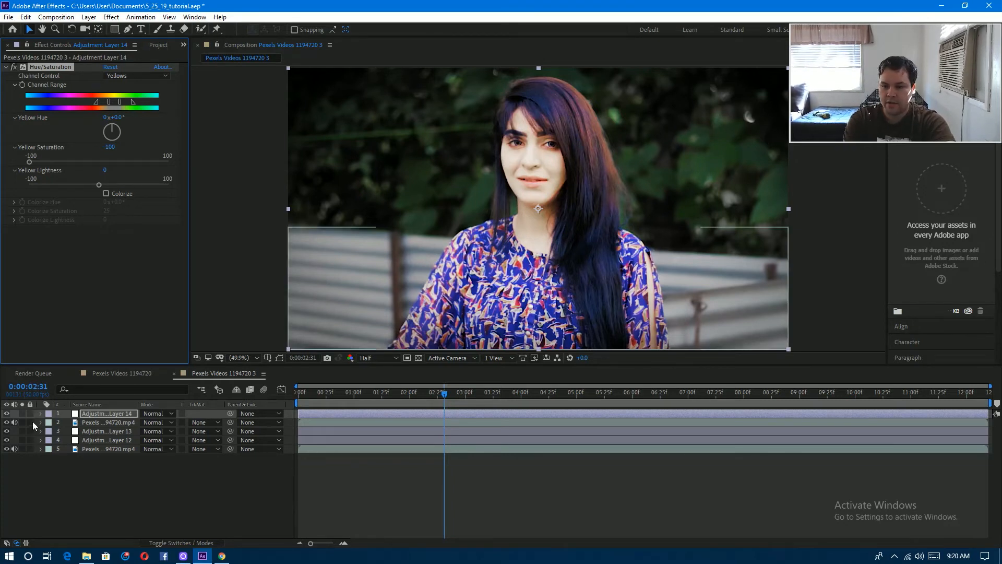
- Duplicate the four layers beneath the new adjustment layer and move the copies to the top of the stack
{"action": "left_click", "coordinate": [101, 449]}
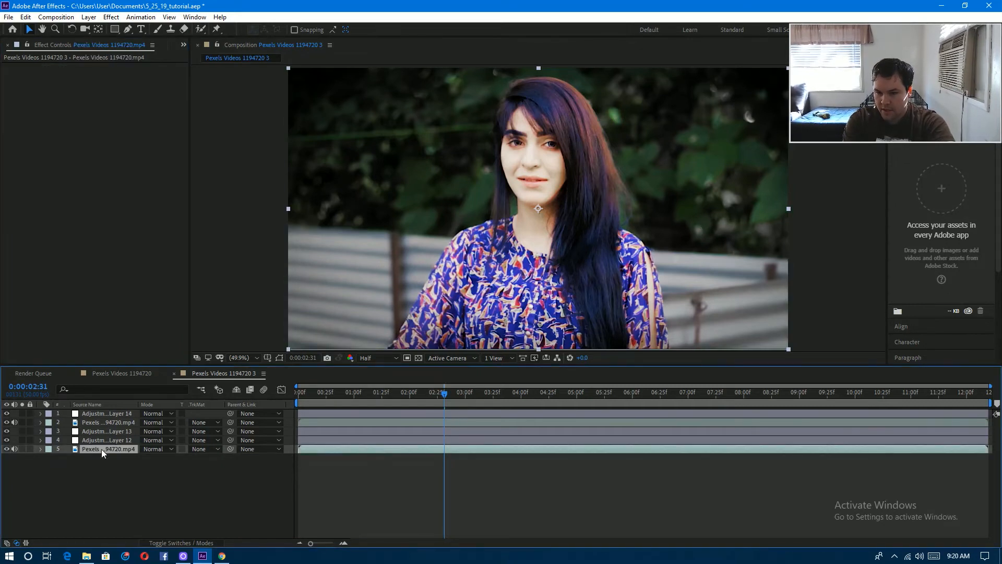
{"action": "left_click", "coordinate": [106, 422], "text": "shift"}
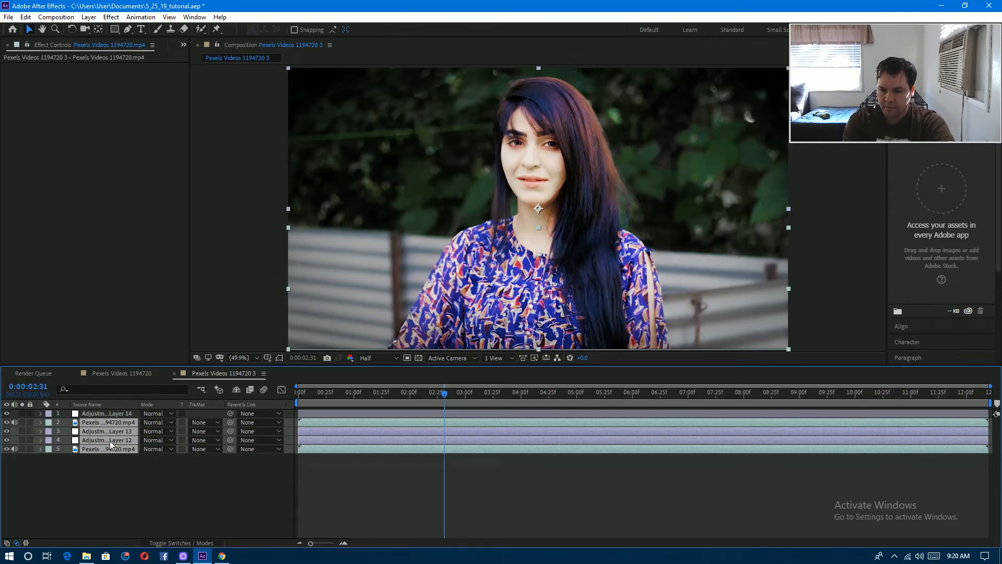
{"action": "key", "text": "ctrl+d"}
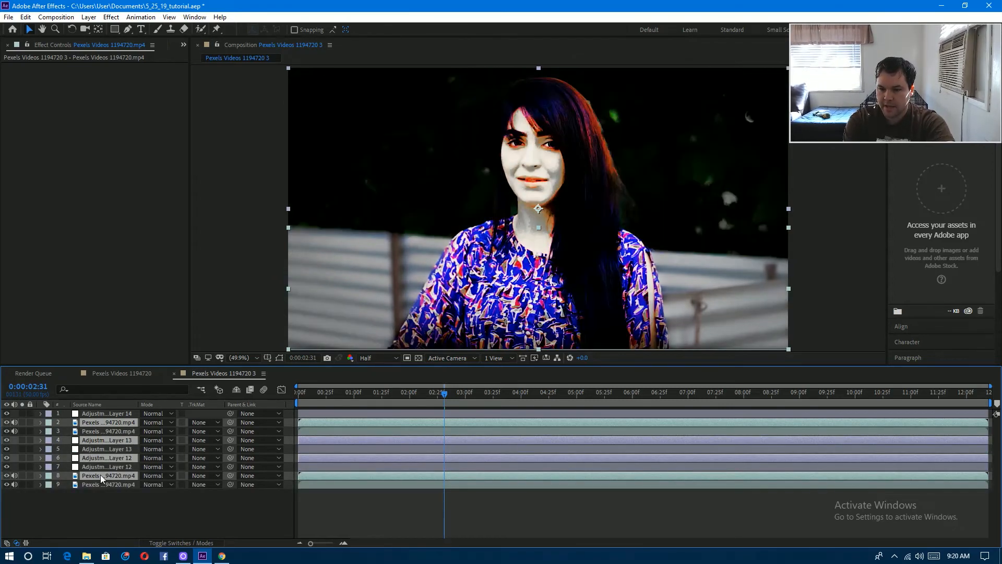
{"action": "left_click_drag", "start_coordinate": [100, 474], "coordinate": [99, 411]}
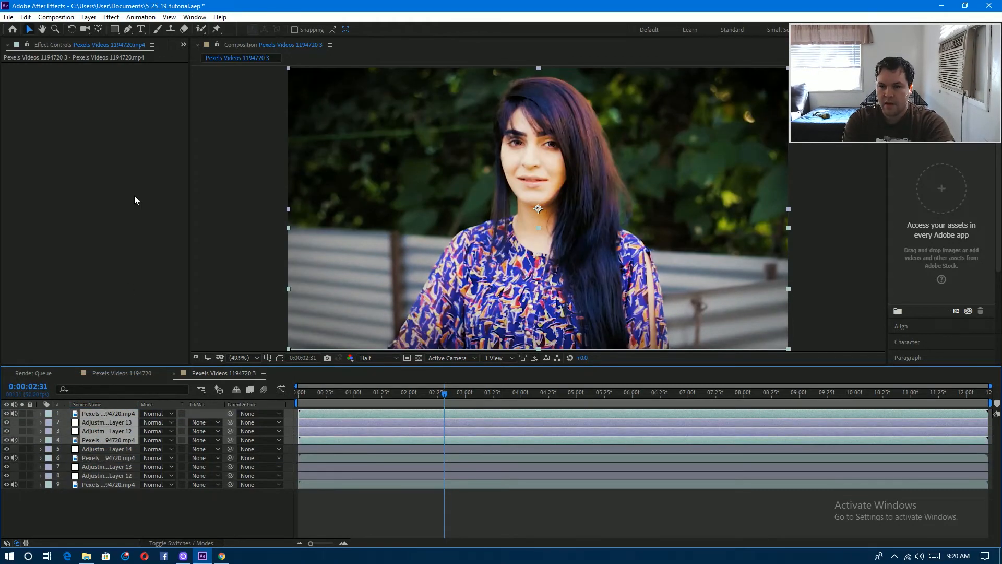
- Pre-compose the four copied layers, moving all attributes into the new composition
{"action": "left_click", "coordinate": [89, 17]}
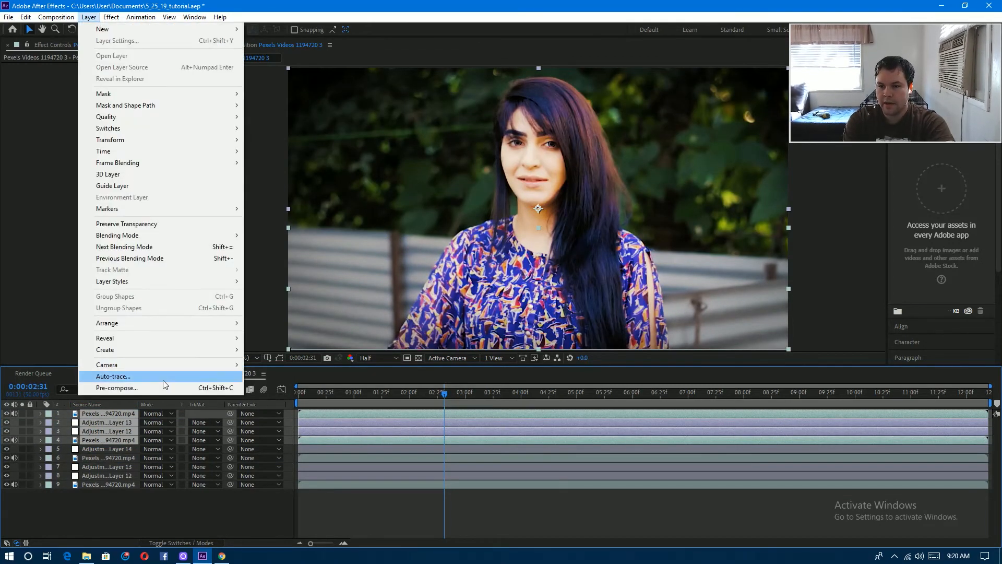
{"action": "left_click", "coordinate": [165, 389]}
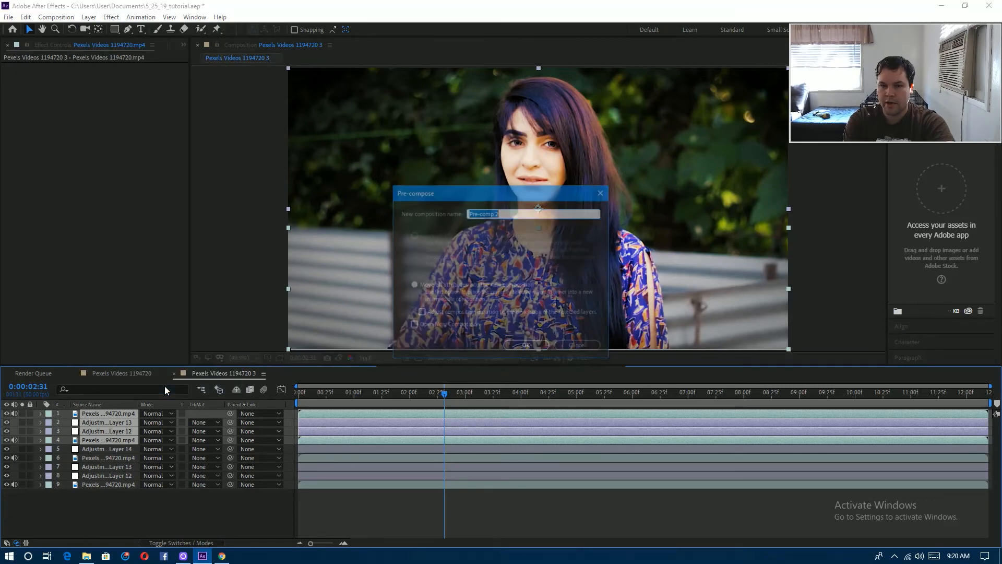
{"action": "left_click", "coordinate": [415, 284]}
{"action": "left_click", "coordinate": [533, 348]}
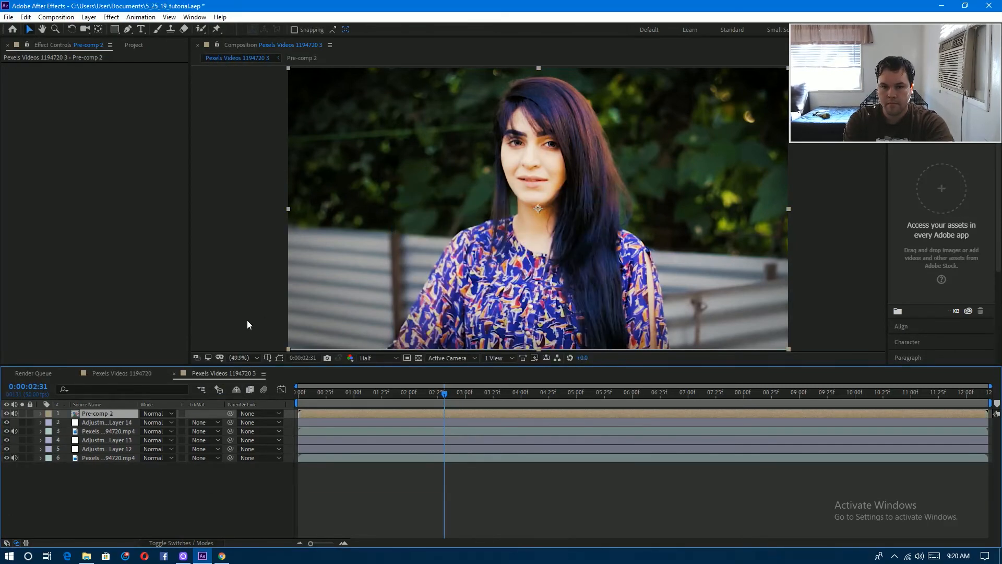
- Apply the Extract keying effect to the pre-composed layer
{"action": "left_click", "coordinate": [111, 17]}
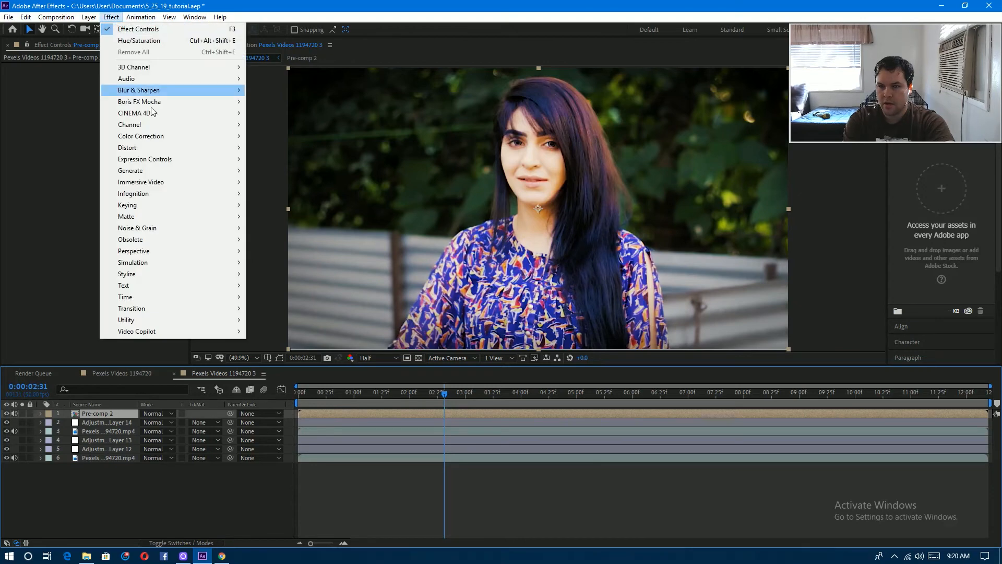
{"action": "mouse_move", "coordinate": [154, 207]}
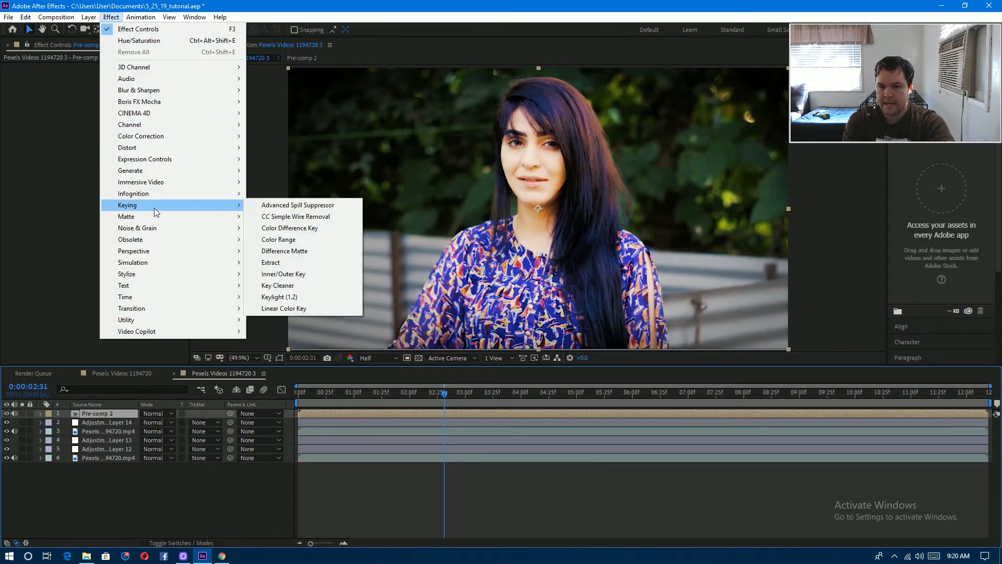
{"action": "left_click", "coordinate": [315, 262]}
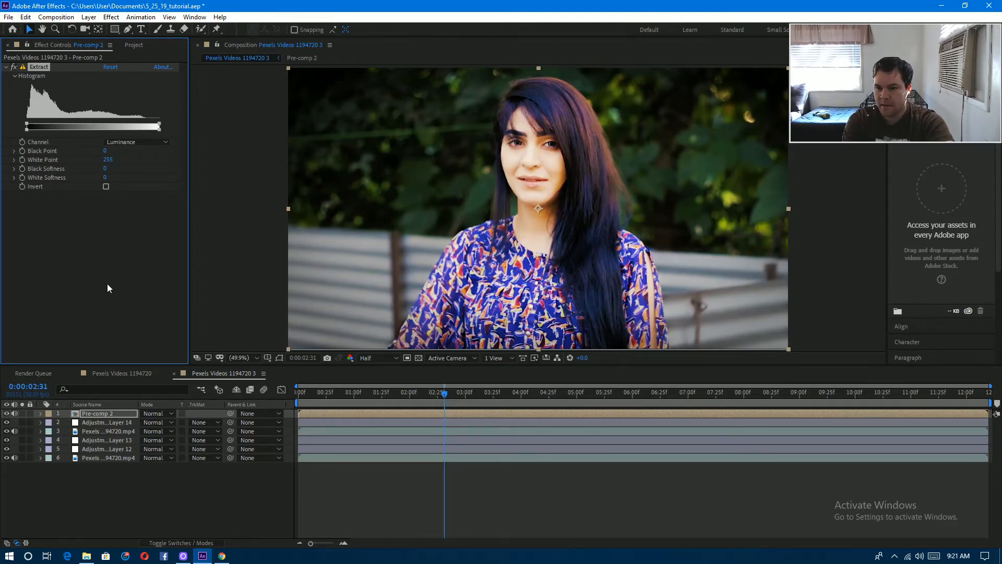
- Set the Extract effect's Black Point to 185 and Black Softness to 182, comparing the image with the pre-composed layer hidden
{"action": "left_click_drag", "start_coordinate": [106, 152], "coordinate": [186, 156]}
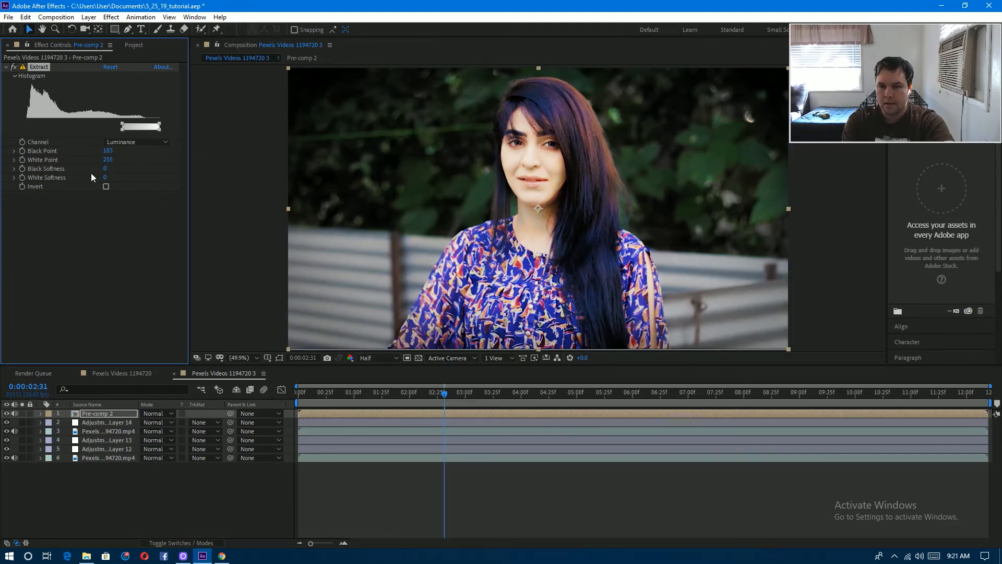
{"action": "left_click_drag", "start_coordinate": [106, 168], "coordinate": [147, 167]}
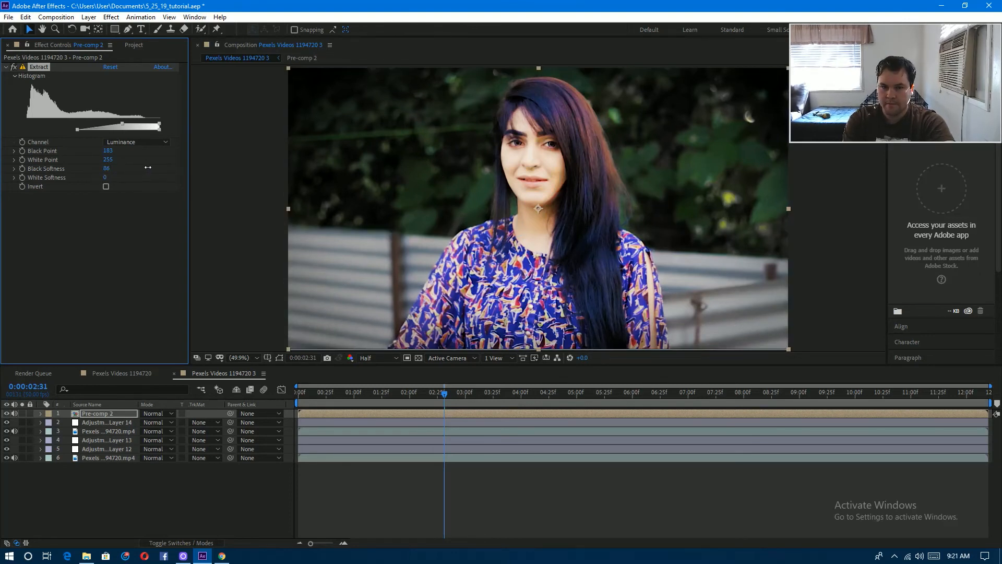
{"action": "left_click_drag", "start_coordinate": [215, 171], "coordinate": [235, 175]}
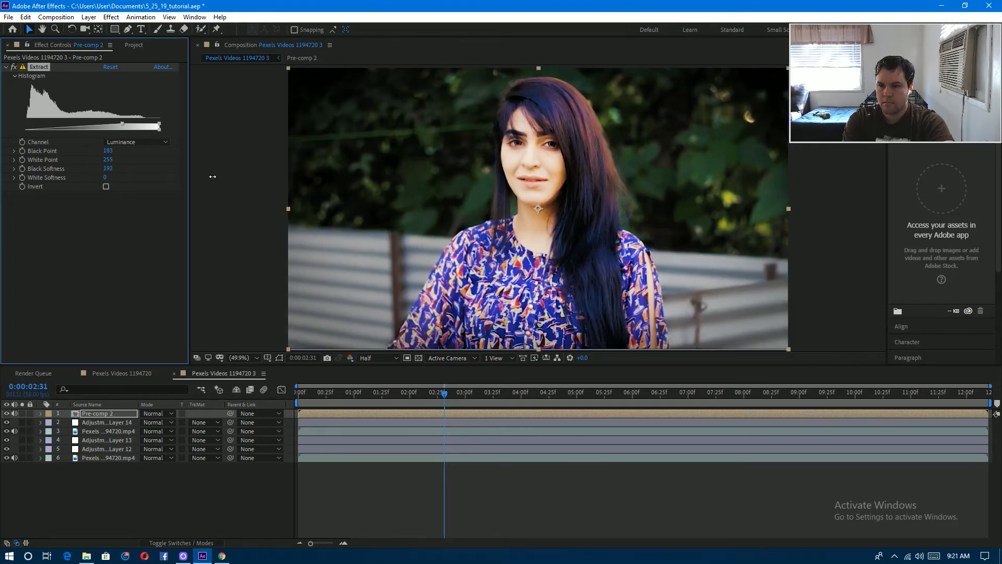
{"action": "mouse_move", "coordinate": [212, 176]}
{"action": "left_mouse_down"}
{"action": "mouse_move", "coordinate": [194, 176]}
{"action": "mouse_move", "coordinate": [207, 177]}
{"action": "left_mouse_up"}
{"action": "left_click_drag", "start_coordinate": [108, 151], "coordinate": [107, 152]}
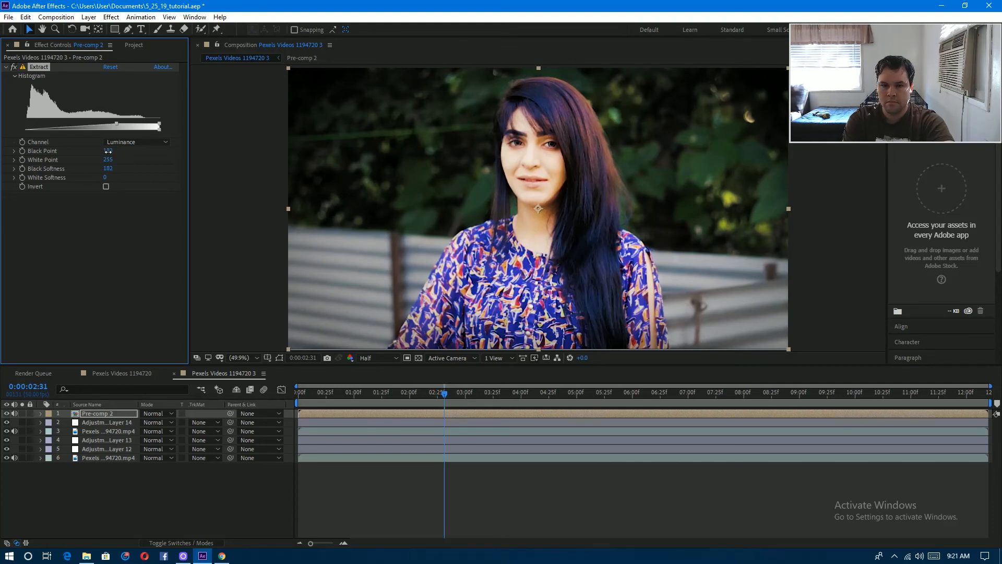
{"action": "left_click_drag", "start_coordinate": [111, 151], "coordinate": [110, 151]}
{"action": "left_click", "coordinate": [6, 414]}
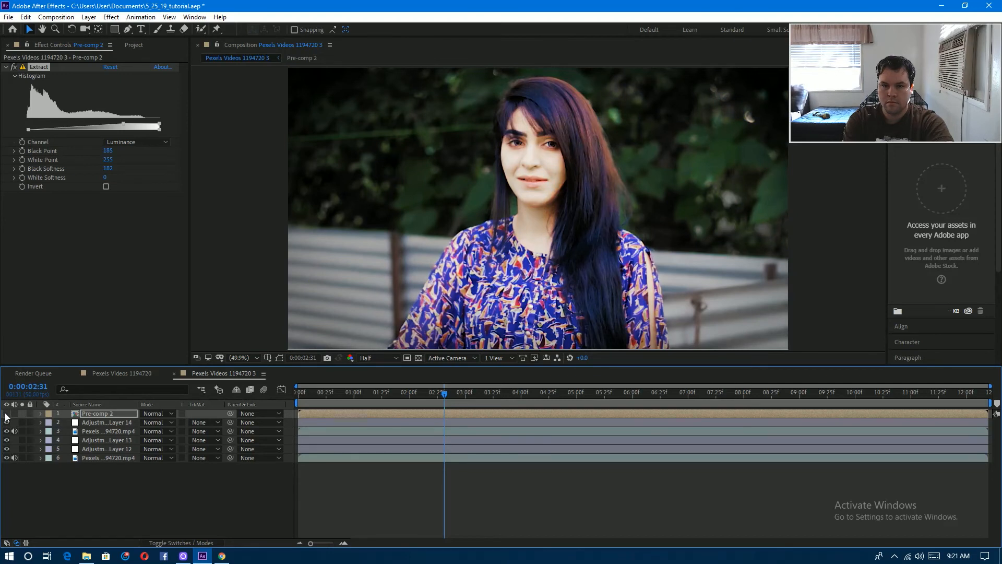
{"action": "left_click", "coordinate": [6, 413]}
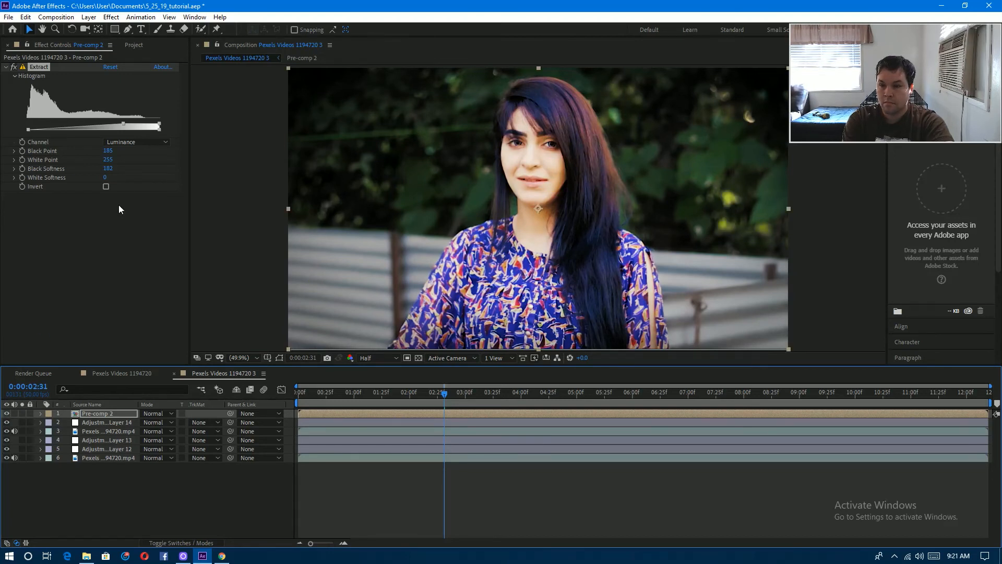
- Lower the Extract effect's Black Point to 154 and compare the grade with the bottom footage layer soloed
{"action": "left_click_drag", "start_coordinate": [126, 124], "coordinate": [105, 123]}
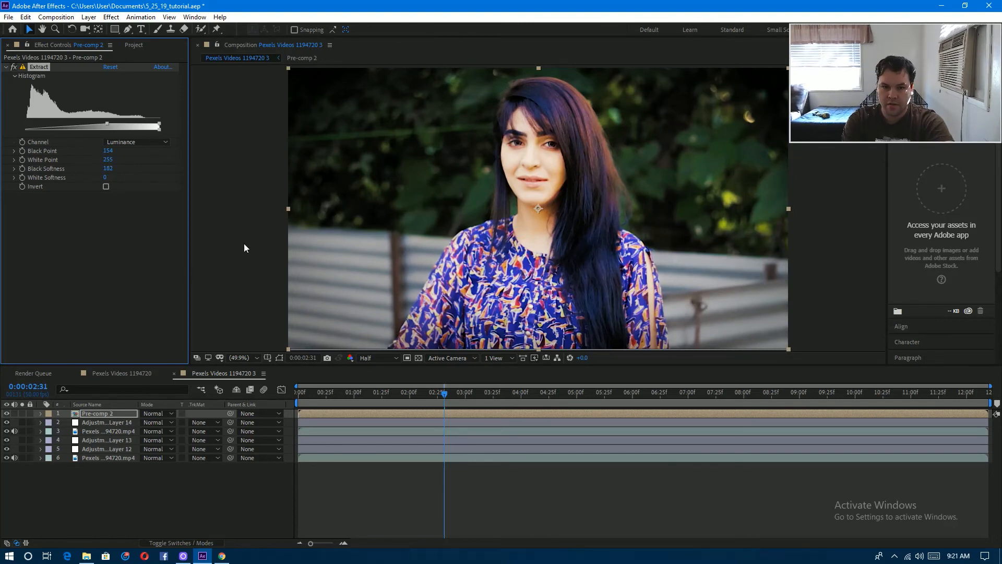
{"action": "left_click", "coordinate": [24, 457]}
{"action": "left_click", "coordinate": [24, 457]}
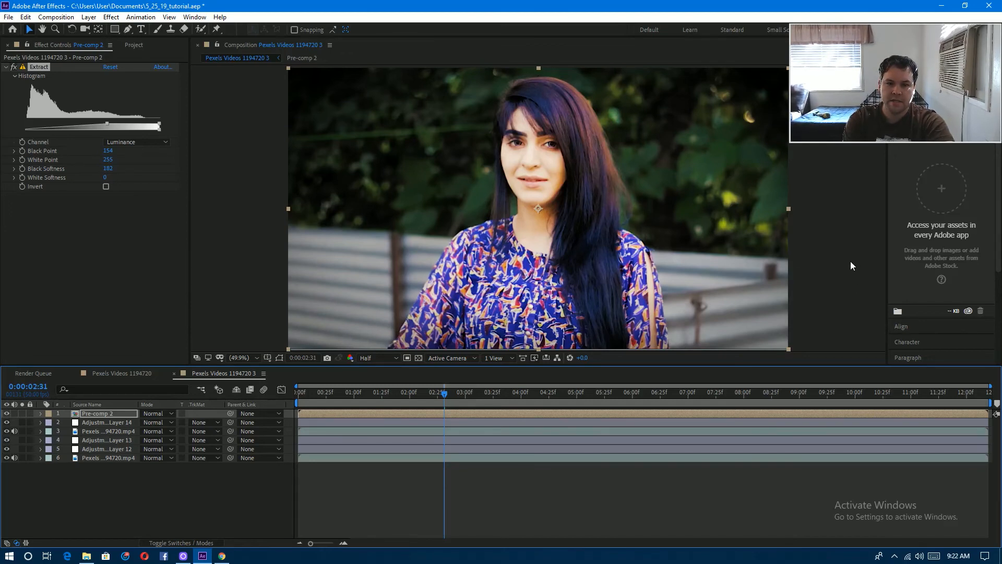
- Create a new adjustment layer above the pre-composed layer and apply the Gradient Ramp effect to it
{"action": "left_click", "coordinate": [89, 18]}
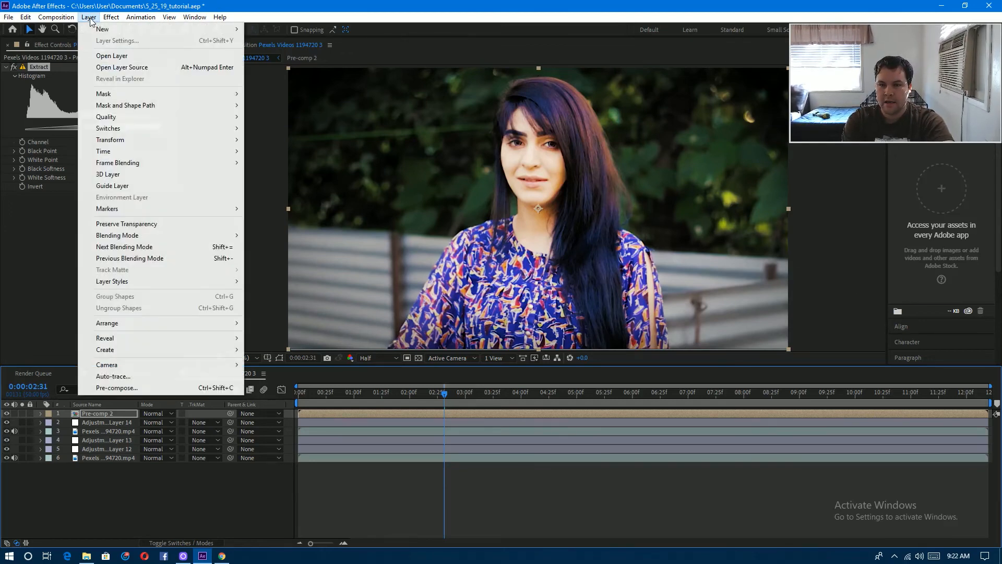
{"action": "mouse_move", "coordinate": [105, 29]}
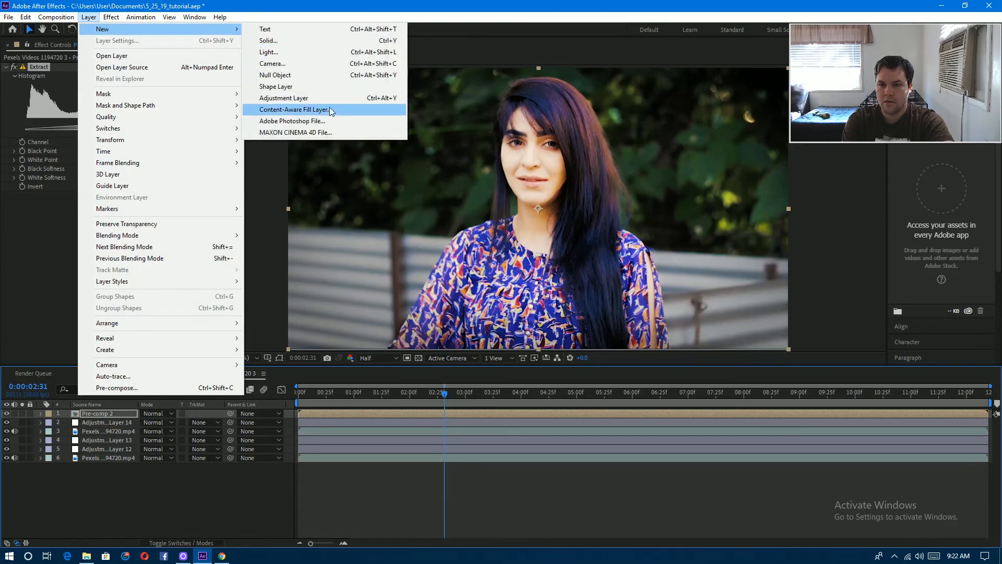
{"action": "left_click", "coordinate": [293, 98]}
{"action": "left_click", "coordinate": [111, 18]}
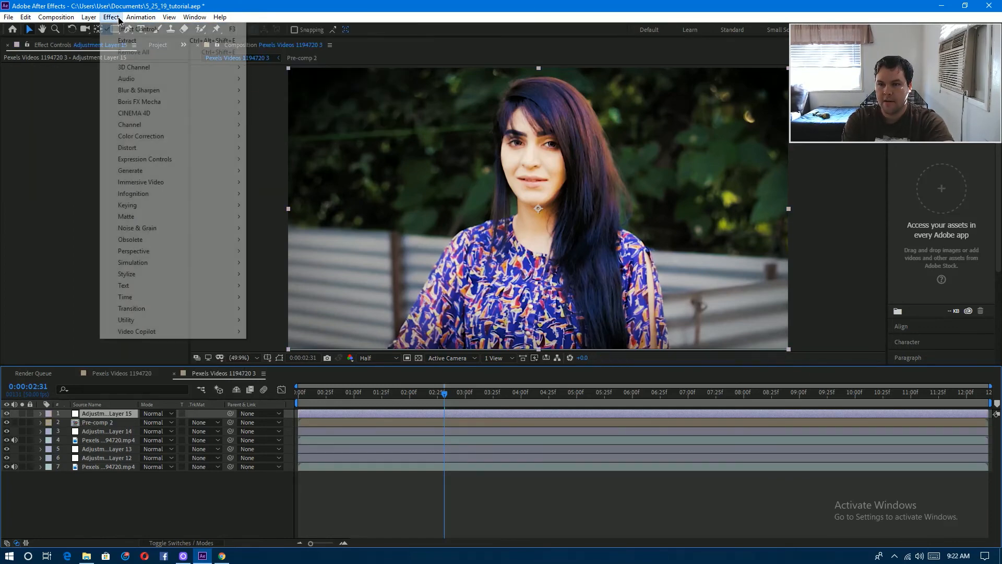
{"action": "mouse_move", "coordinate": [166, 170]}
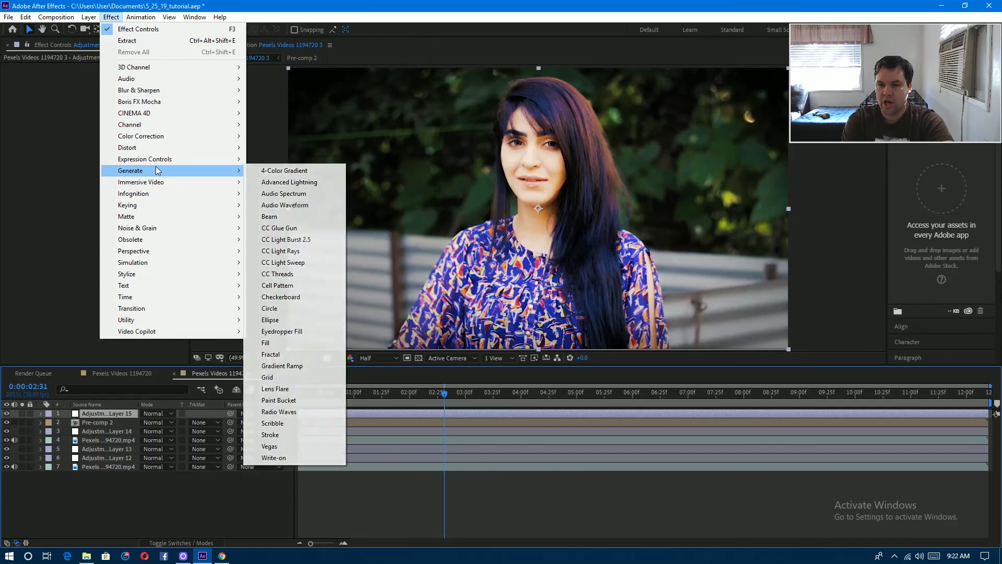
{"action": "left_click", "coordinate": [301, 367]}
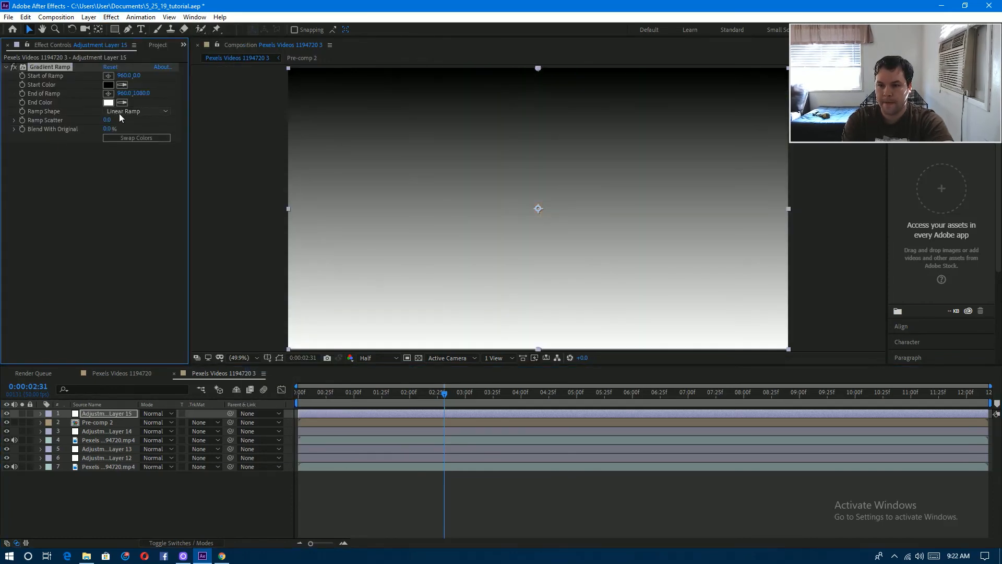
- Make the Gradient Ramp a Radial Ramp from golden yellow (about E2C710) to black by recoloring its end and swapping the colors
{"action": "left_click", "coordinate": [131, 111]}
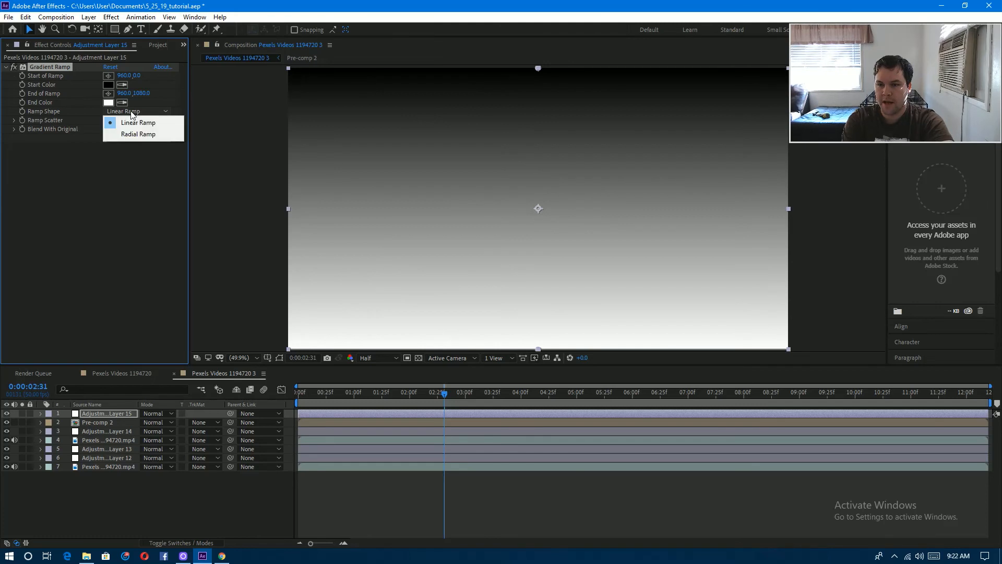
{"action": "left_click", "coordinate": [140, 133]}
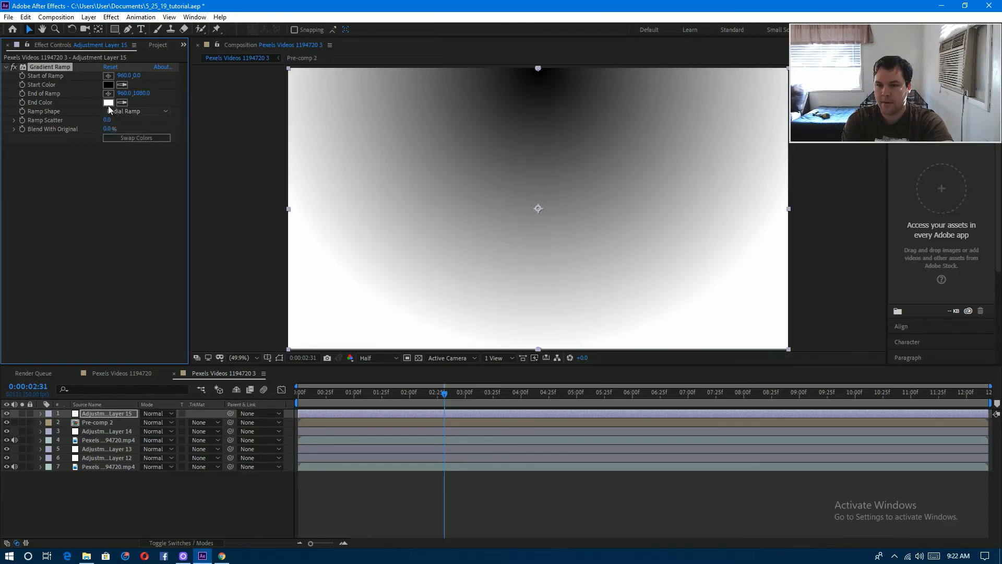
{"action": "left_click", "coordinate": [108, 103]}
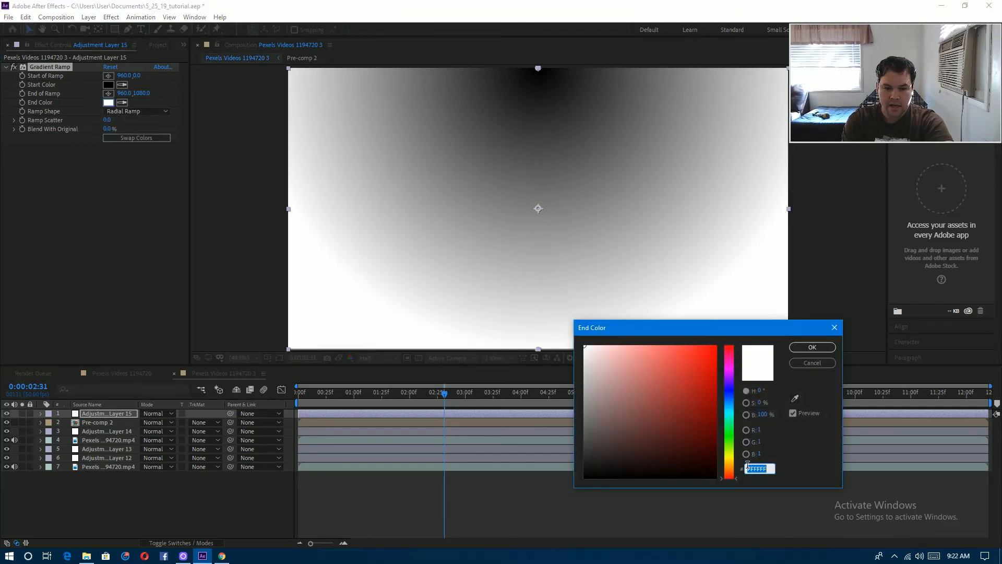
{"action": "left_click", "coordinate": [730, 460]}
{"action": "left_click_drag", "start_coordinate": [705, 366], "coordinate": [707, 357]}
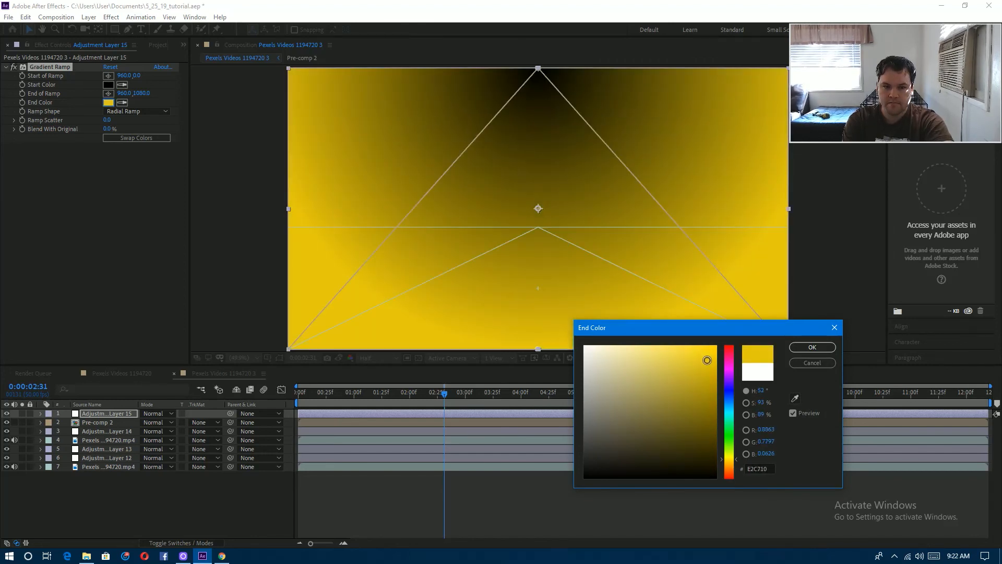
{"action": "left_click", "coordinate": [812, 347]}
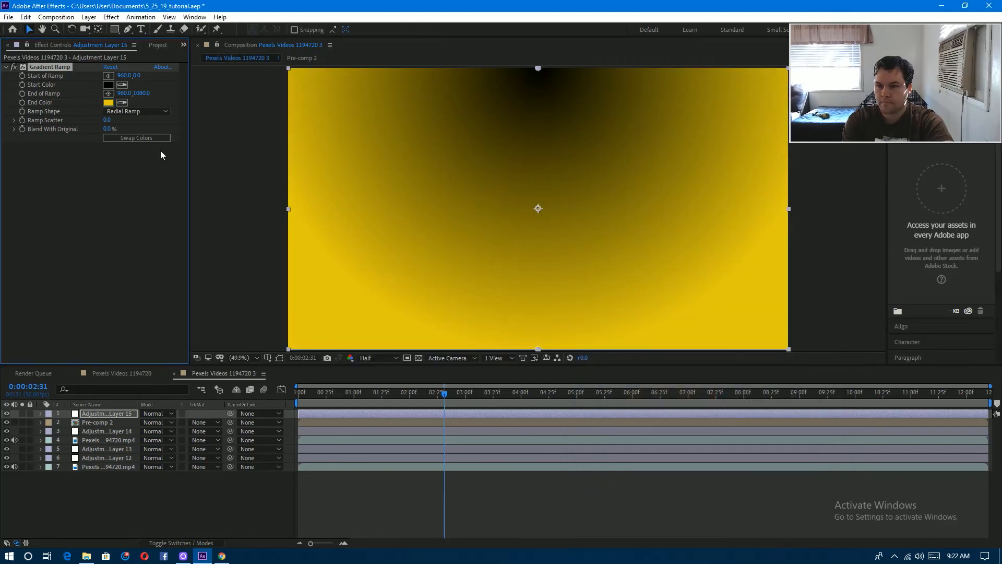
{"action": "left_click", "coordinate": [130, 139]}
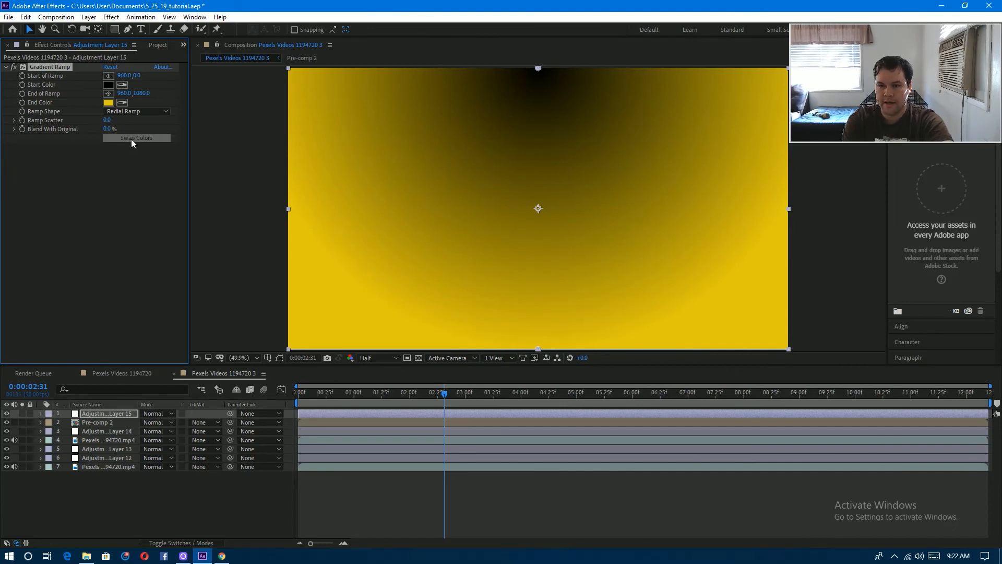
- Set the gradient layer's blending mode to Screen and move the ramp's start outside the frame's upper-right corner, to about 1988, -416
{"action": "left_click", "coordinate": [172, 414]}
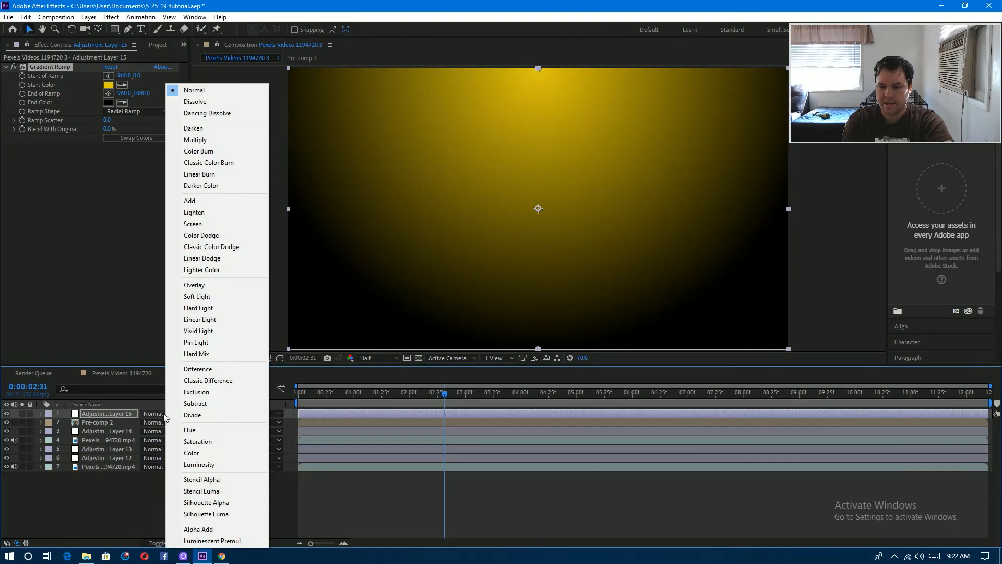
{"action": "left_click", "coordinate": [212, 224]}
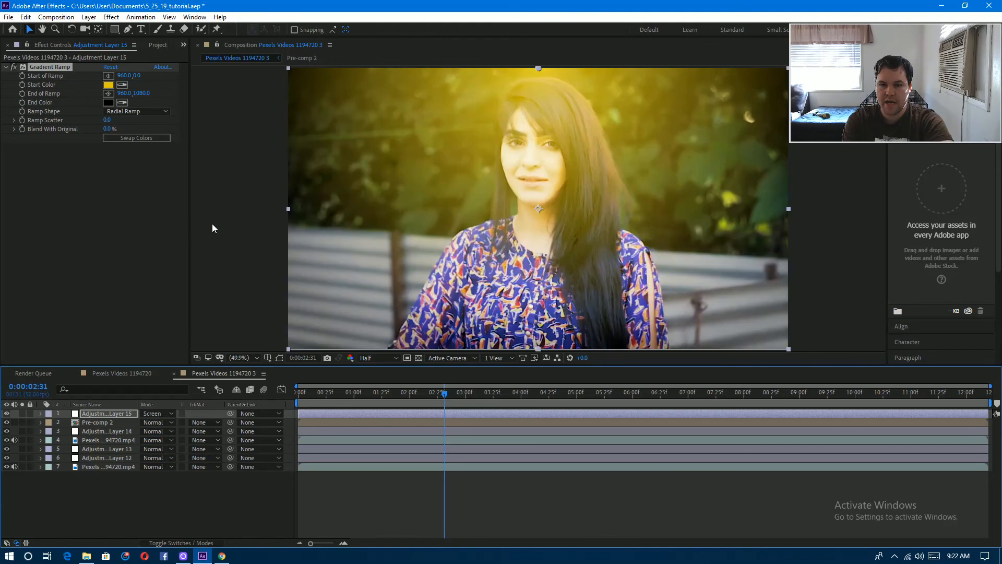
{"action": "scroll", "coordinate": [493, 198], "scroll_direction": "down", "scroll_amount": 2}
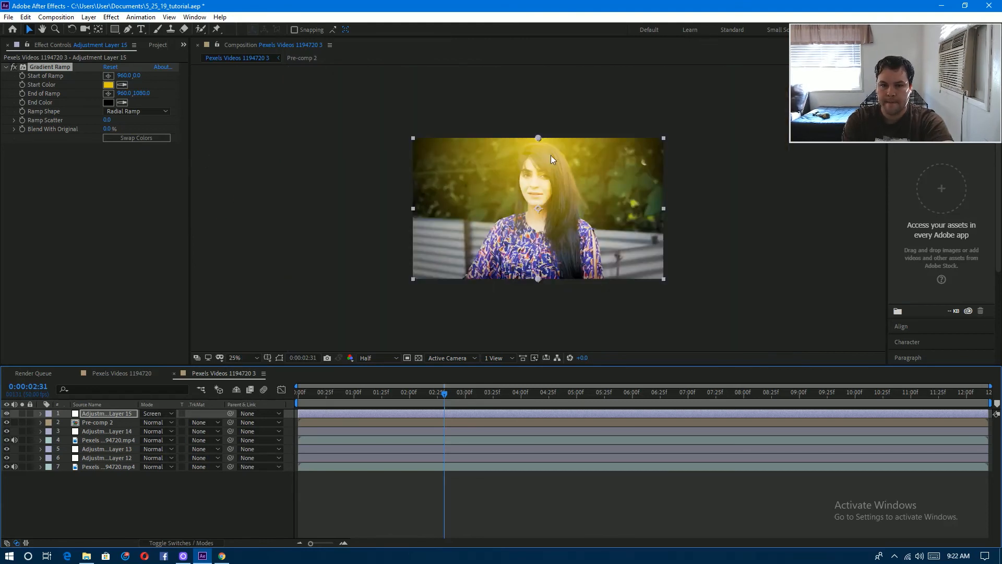
{"action": "left_click_drag", "start_coordinate": [540, 139], "coordinate": [674, 89]}
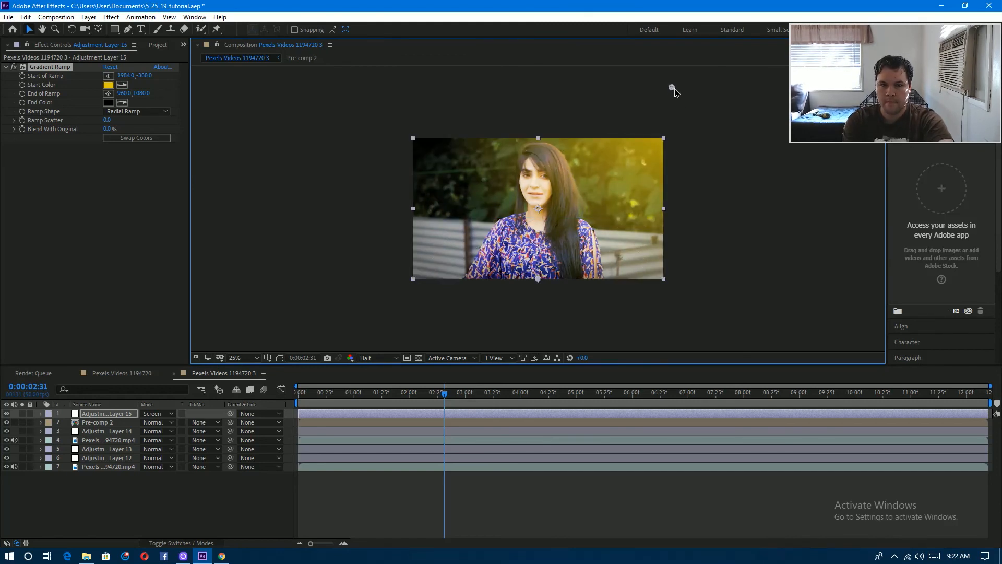
{"action": "left_click_drag", "start_coordinate": [674, 89], "coordinate": [674, 84]}
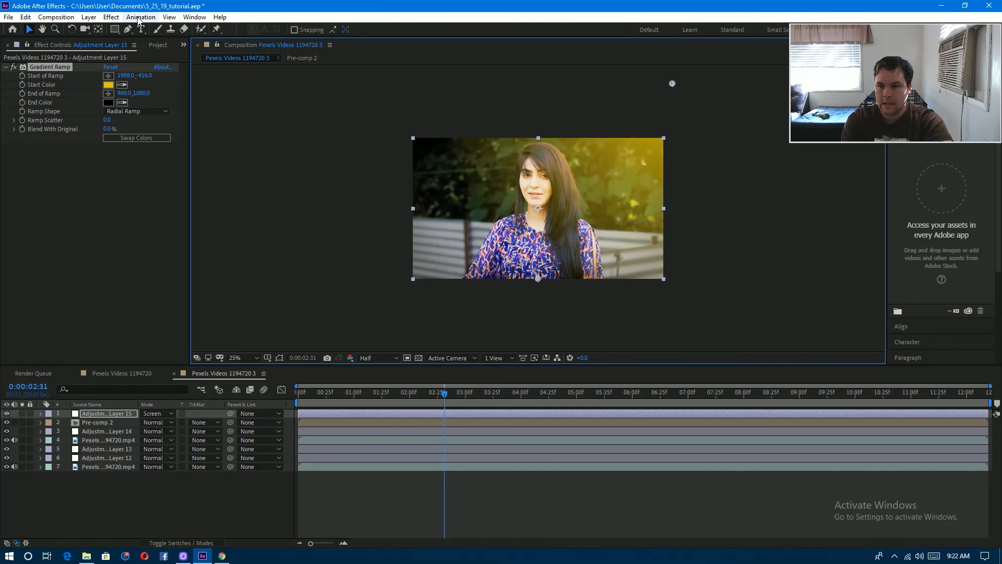
- Apply the Curves effect to the gradient layer and pull the lower part of the RGB curve down to darken the glow
{"action": "left_click", "coordinate": [111, 17]}
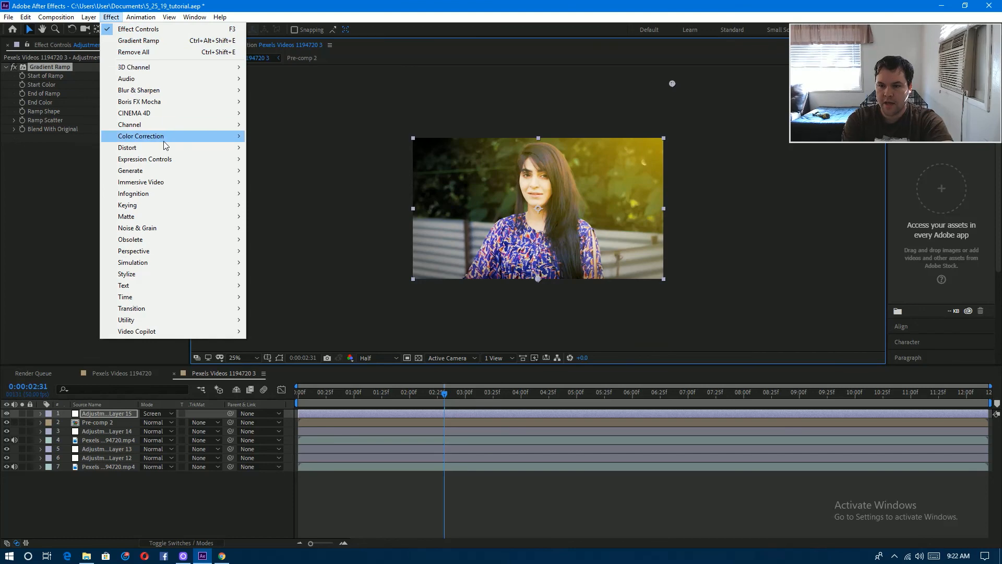
{"action": "mouse_move", "coordinate": [164, 139]}
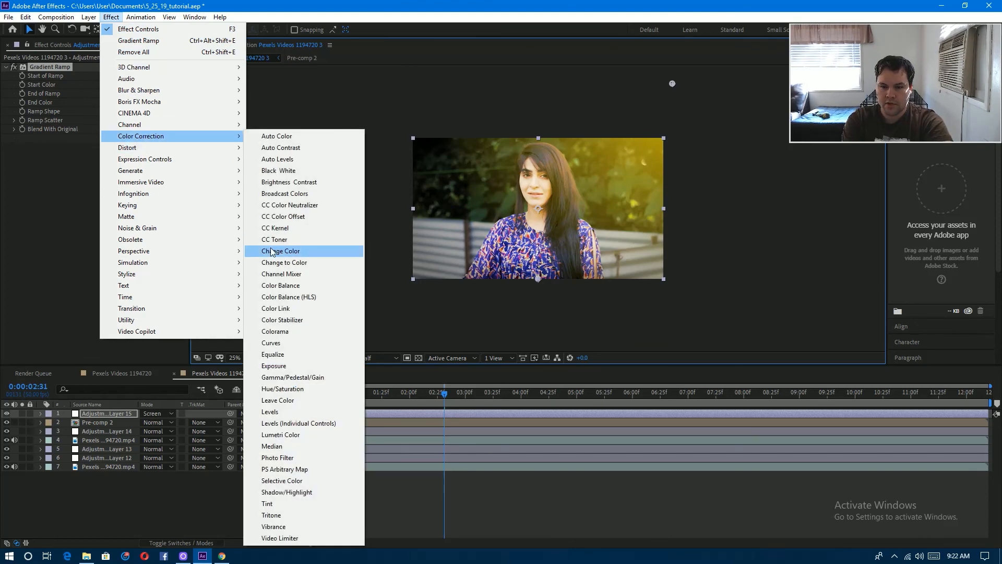
{"action": "left_click", "coordinate": [293, 345]}
{"action": "left_click_drag", "start_coordinate": [60, 285], "coordinate": [62, 290]}
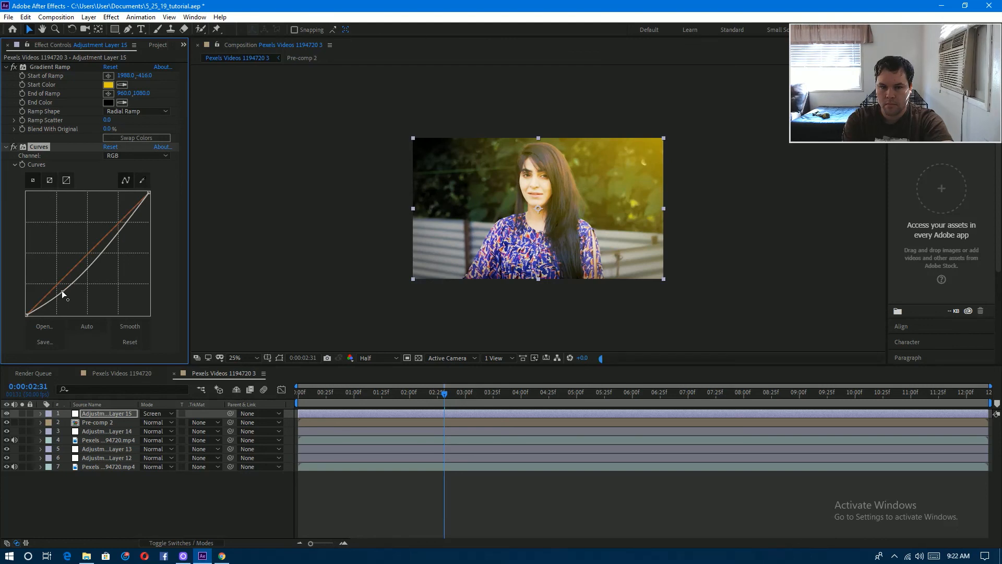
{"action": "left_click_drag", "start_coordinate": [62, 291], "coordinate": [66, 300]}
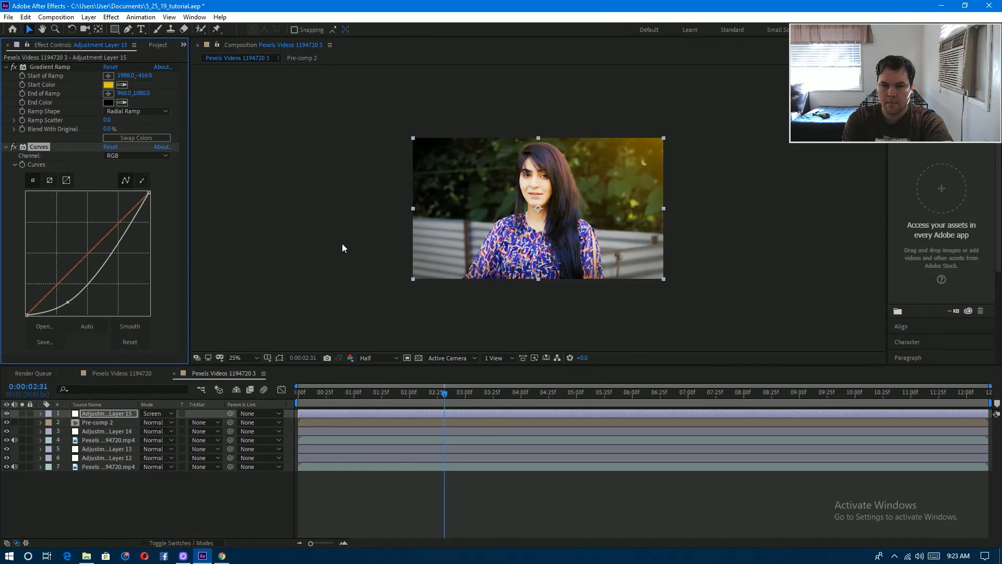
- Fit the composition in the viewer and compare the finished grade with the original footage by soloing the bottom layer
{"action": "key", "text": "period"}
{"action": "left_click", "coordinate": [255, 357]}
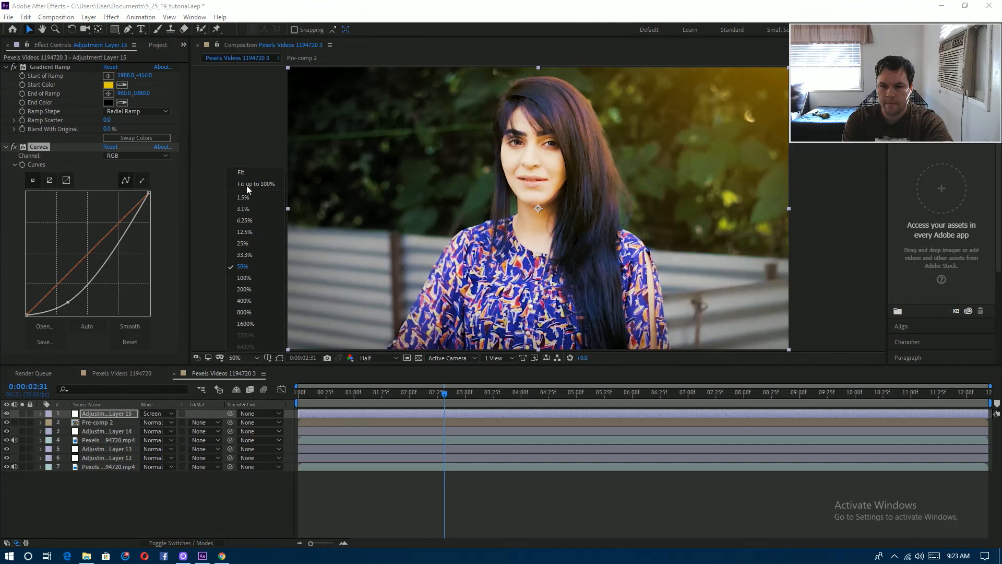
{"action": "left_click", "coordinate": [252, 175]}
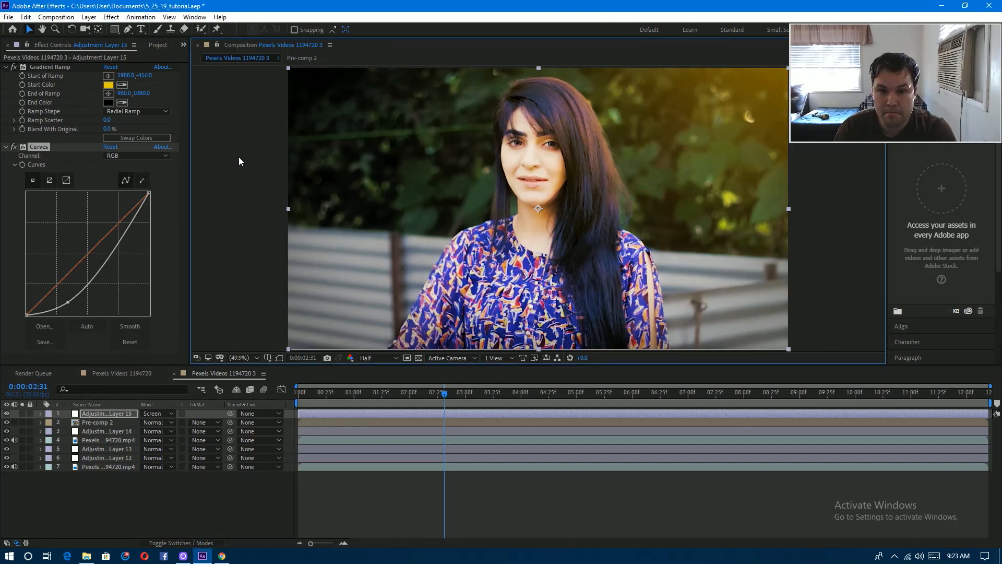
{"action": "left_click", "coordinate": [21, 466]}
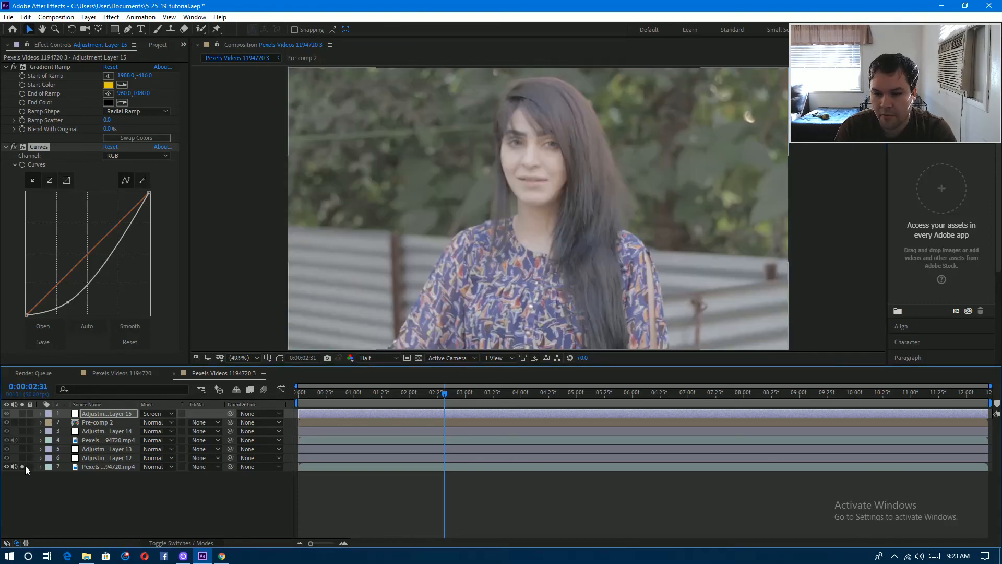
{"action": "left_click", "coordinate": [22, 467]}
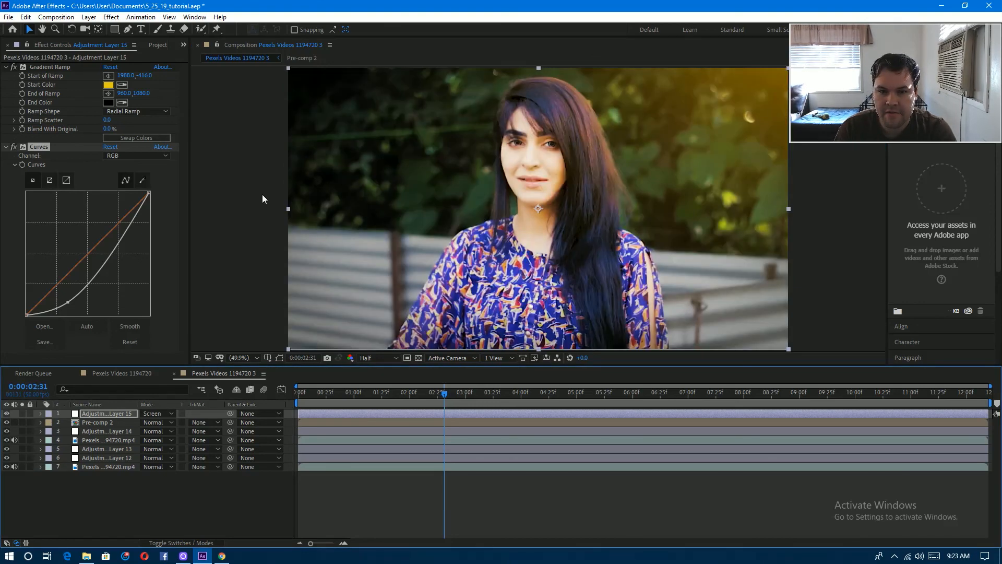